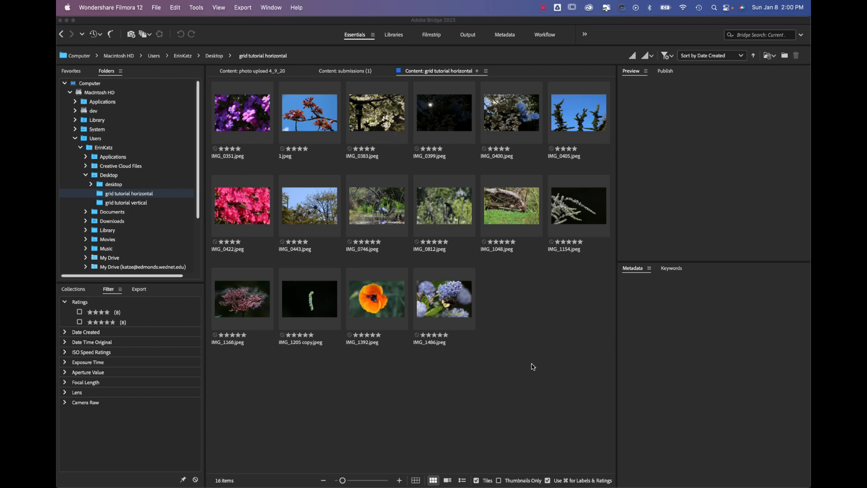
Look through the photos in the "grid tutorial vertical" Desktop folder and return to the "grid tutorial horizontal" folder
left_click(214, 57)
left_click(214, 57)
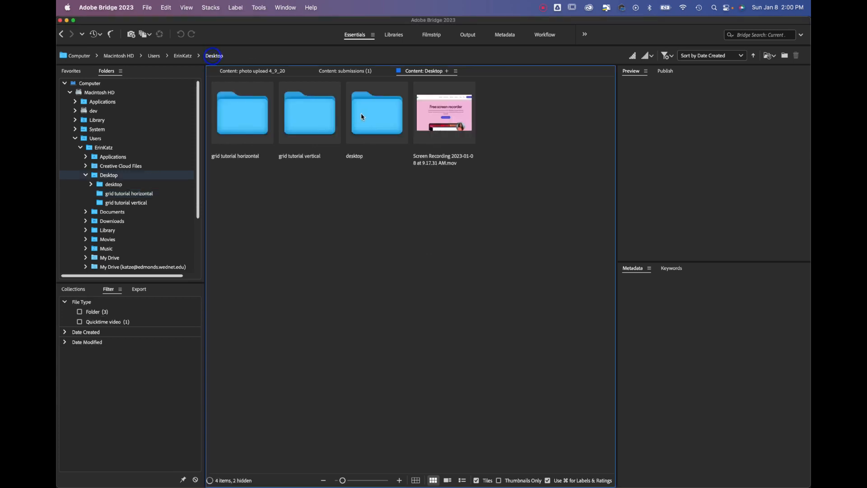
double_click(315, 118)
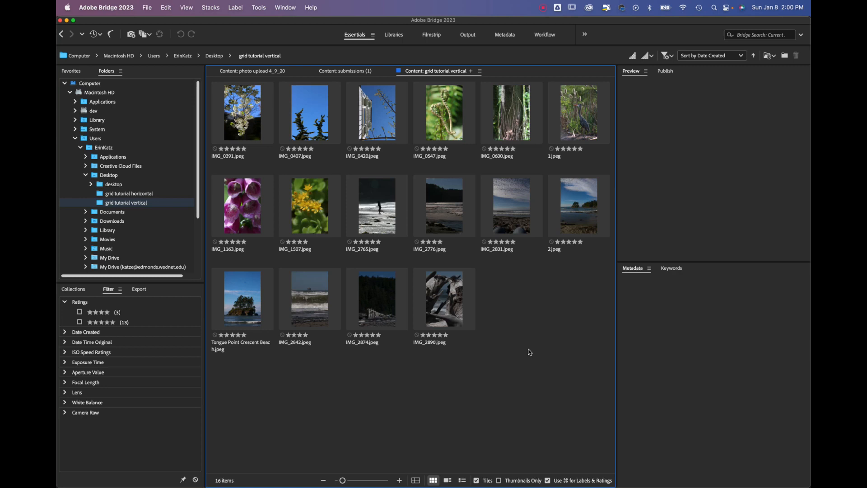
left_click(211, 57)
double_click(248, 120)
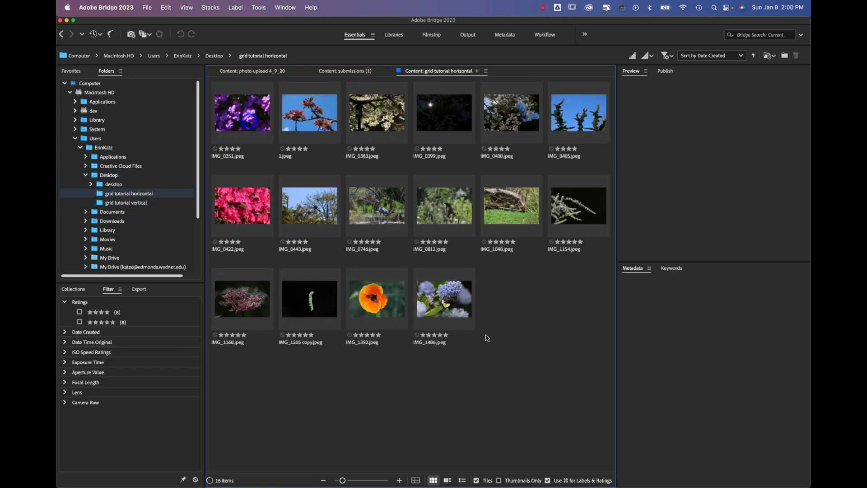
left_click(541, 387)
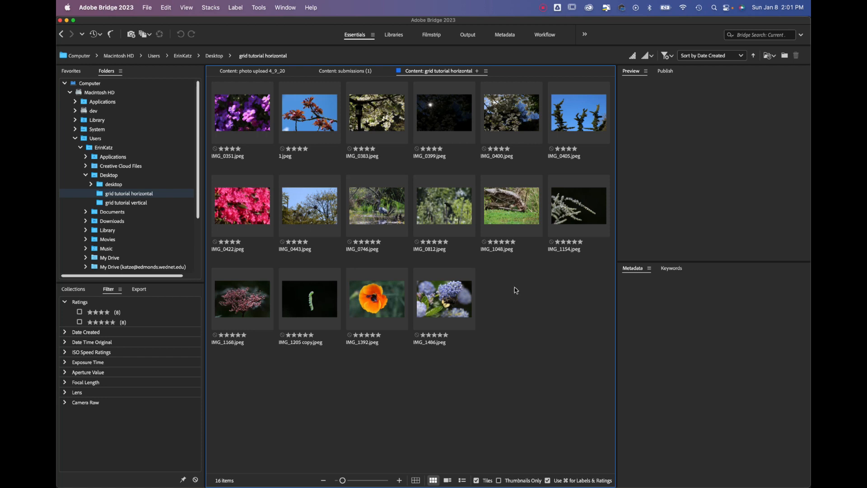
Select 1.jpeg, IMG_1486.jpeg, IMG_1392.jpeg, IMG_1205 copy.jpeg and IMG_0746.jpeg together in the "grid tutorial horizontal" folder
left_click(309, 109)
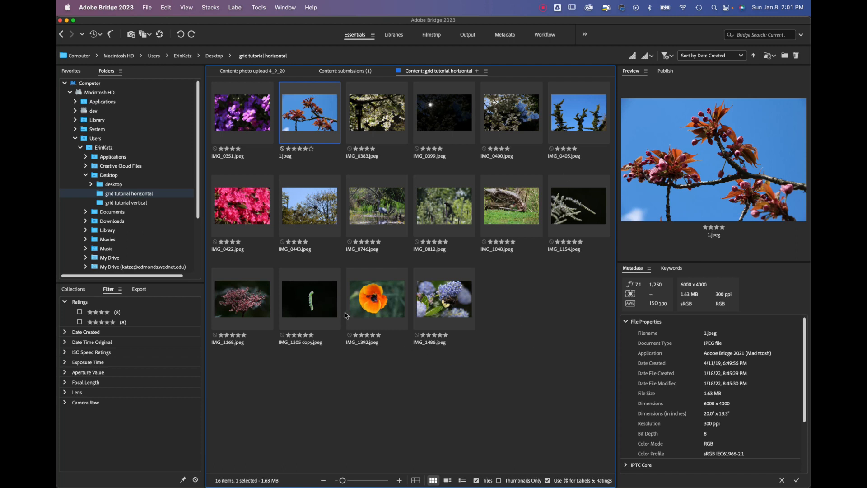
left_click(437, 310, "super")
left_click(364, 309, "super")
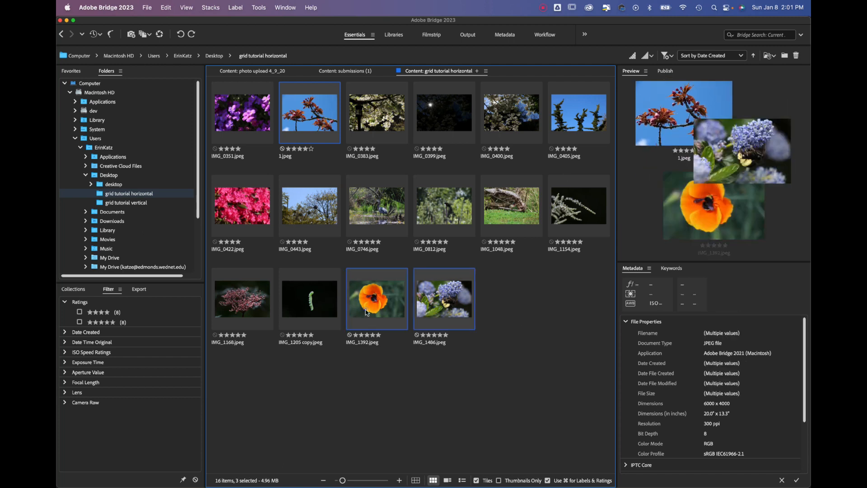
left_click(317, 313, "super")
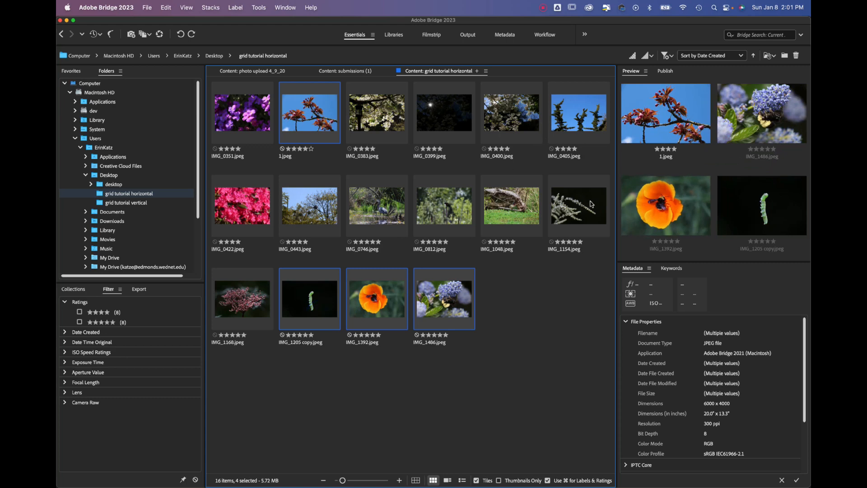
left_click(388, 209, "super")
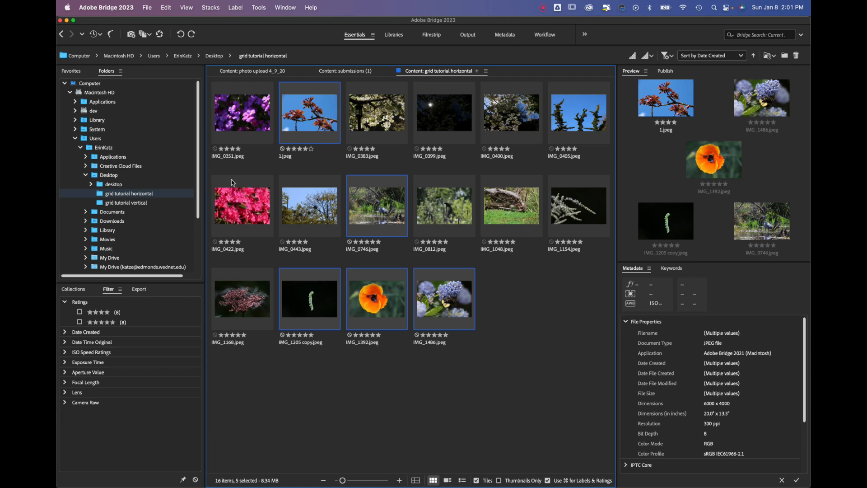
left_click(245, 215, "super")
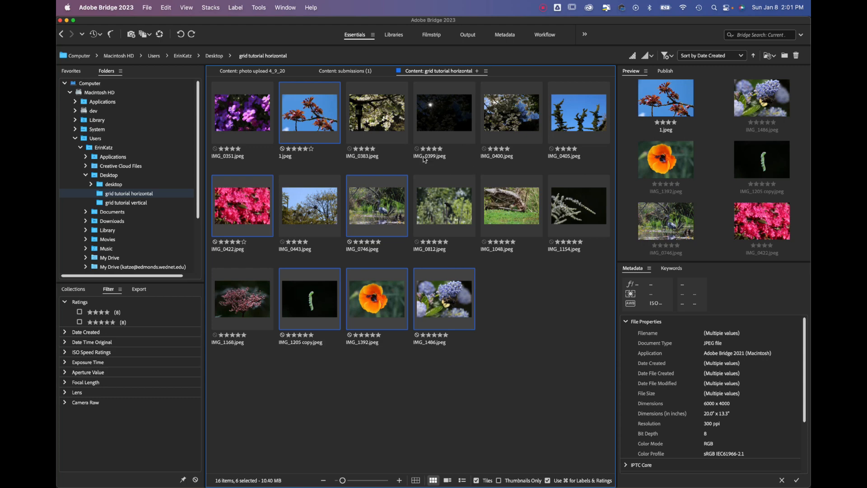
left_click(441, 119, "super")
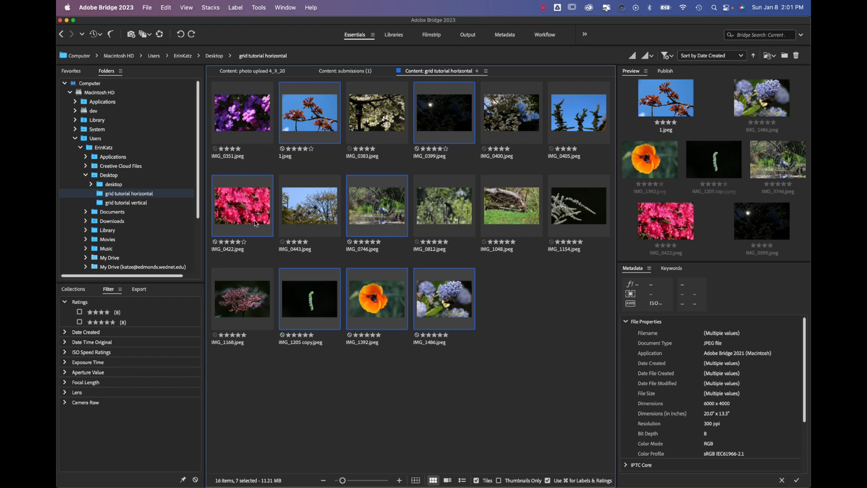
left_click(251, 223, "super")
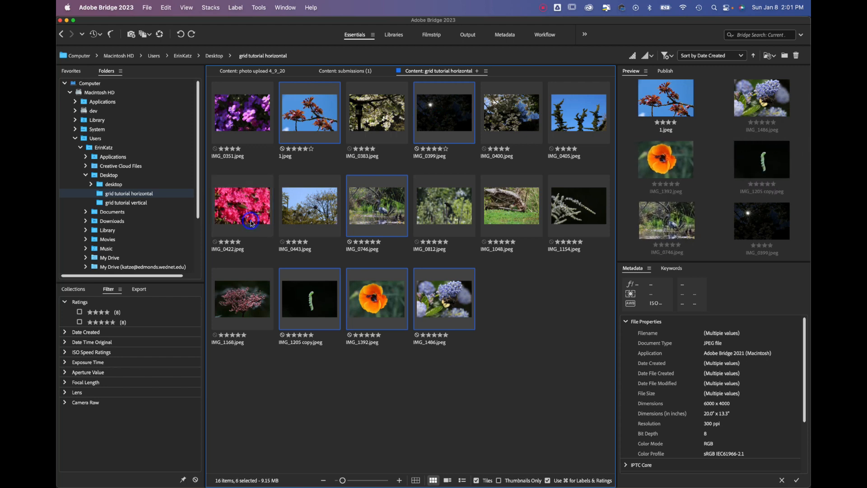
left_click(448, 113, "super")
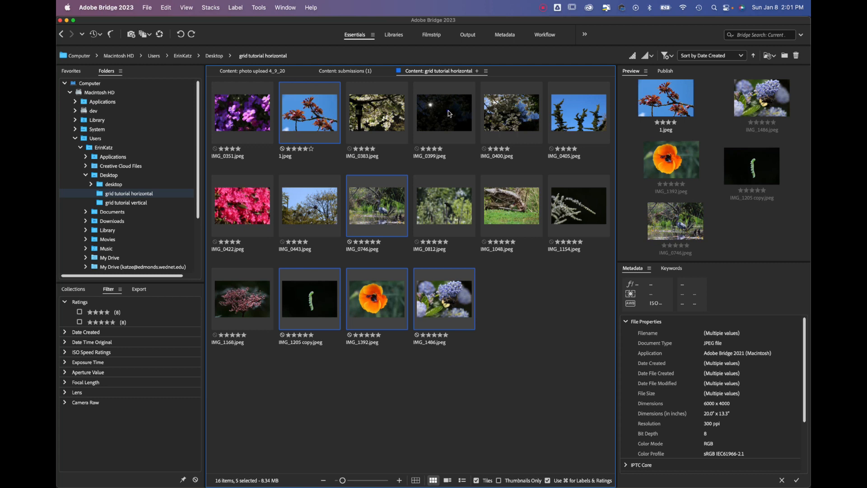
Add IMG_0351.jpeg to the selection and start copying the selected photos, choosing the Desktop as the location
left_click(269, 108, "super")
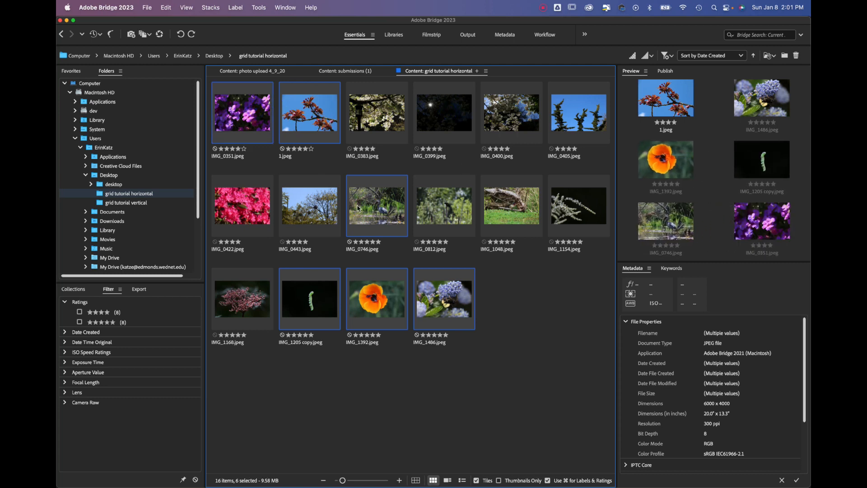
left_click(150, 7)
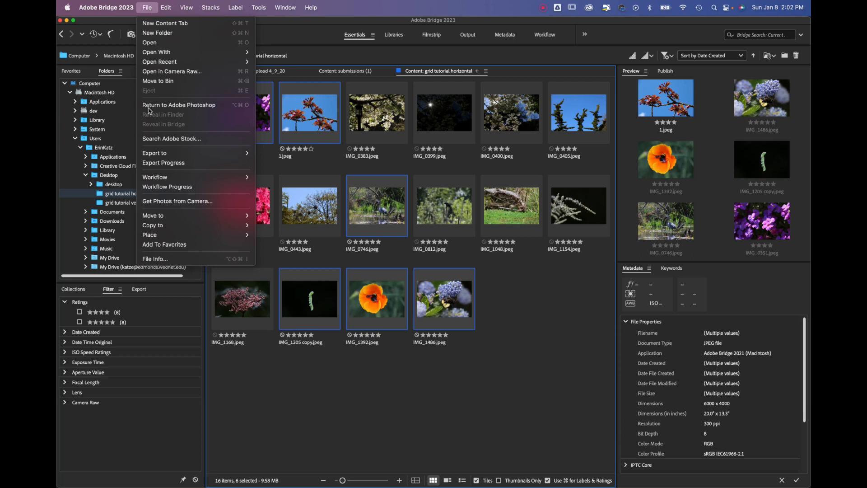
mouse_move(170, 226)
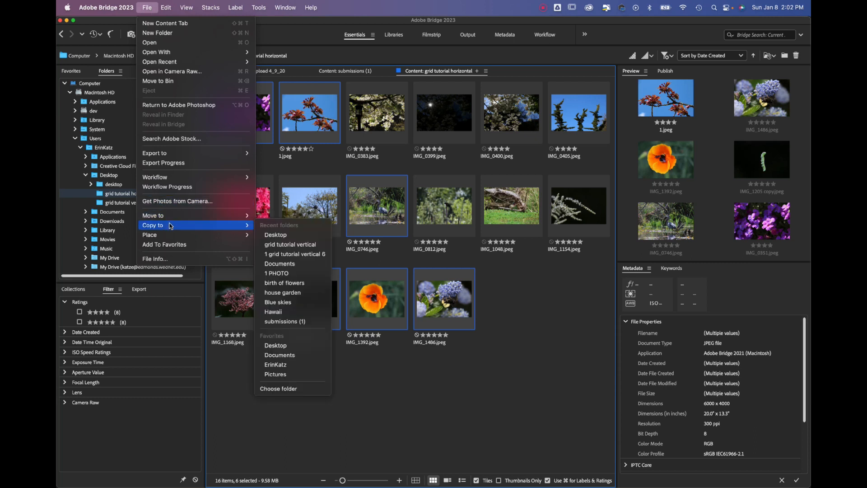
left_click(278, 389)
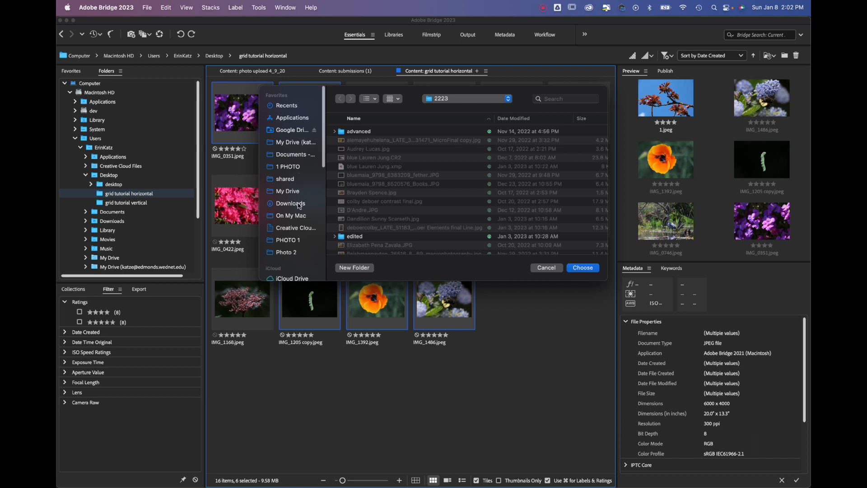
scroll(299, 206, "down", 6)
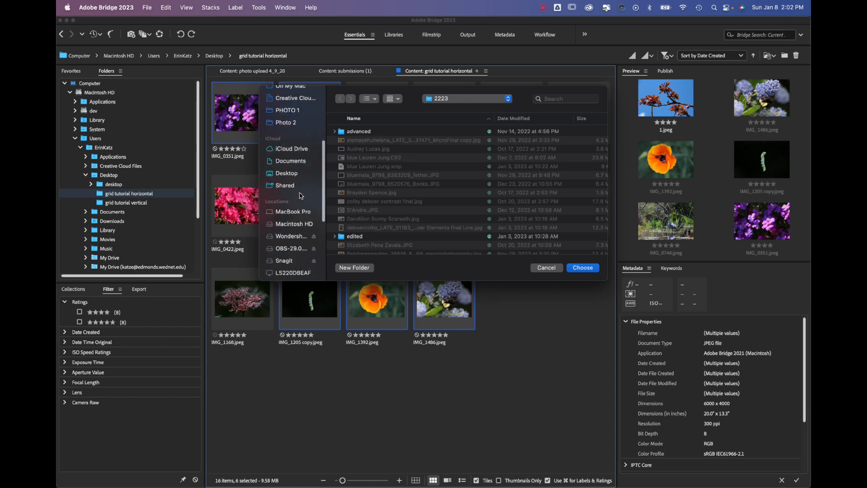
scroll(299, 195, "down", 2)
left_click(287, 140)
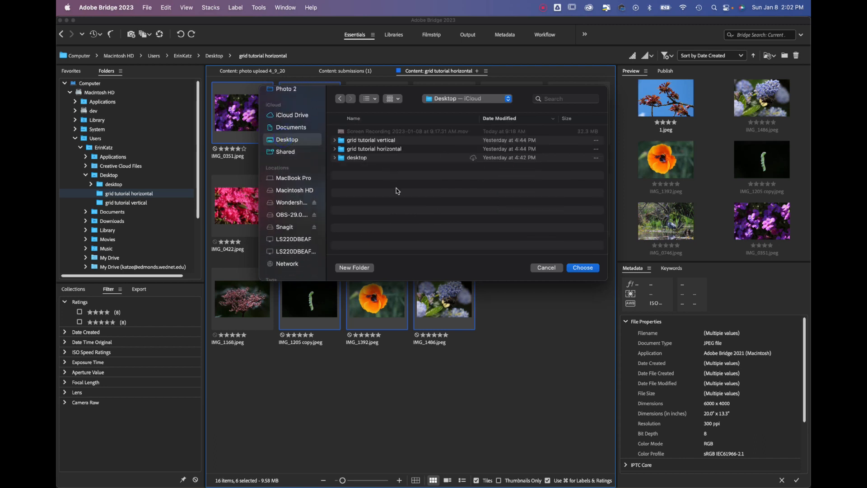
Create a Desktop folder named "mood portrait horizontal" and copy the selected photos into it
left_click(354, 268)
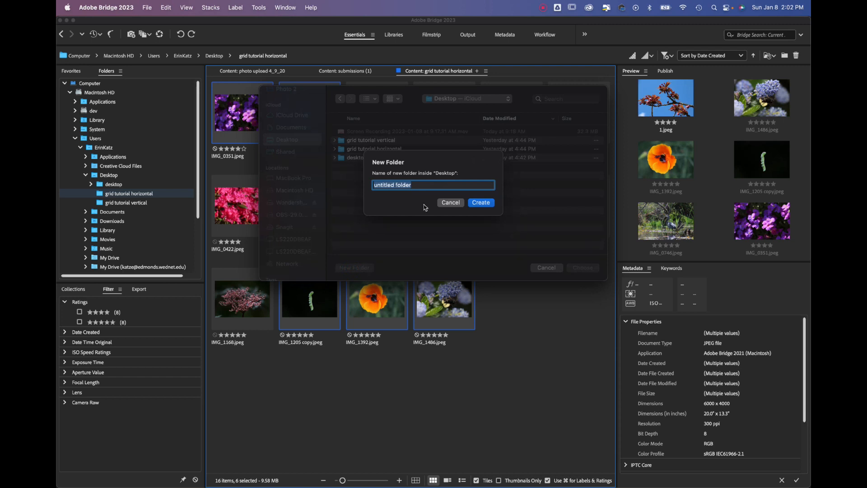
type("mood portrait horizontal")
left_click(483, 204)
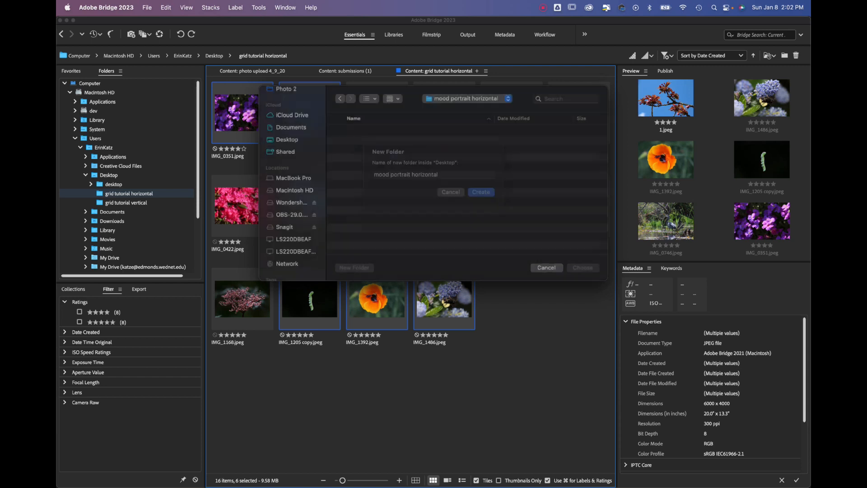
left_click(582, 267)
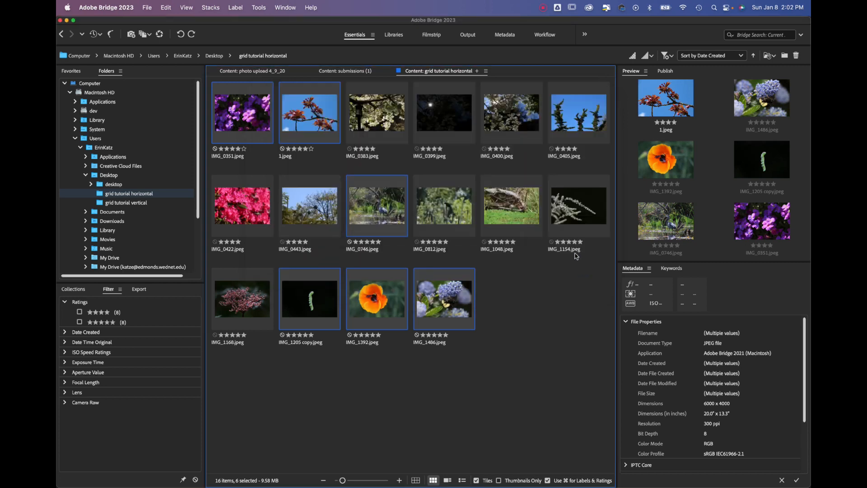
left_click(560, 333)
In the "grid tutorial vertical" folder, select IMG_0391, Tongue Point Crescent Beach, IMG_2890, IMG_2765, IMG_0547 and 1.jpeg
left_click(214, 56)
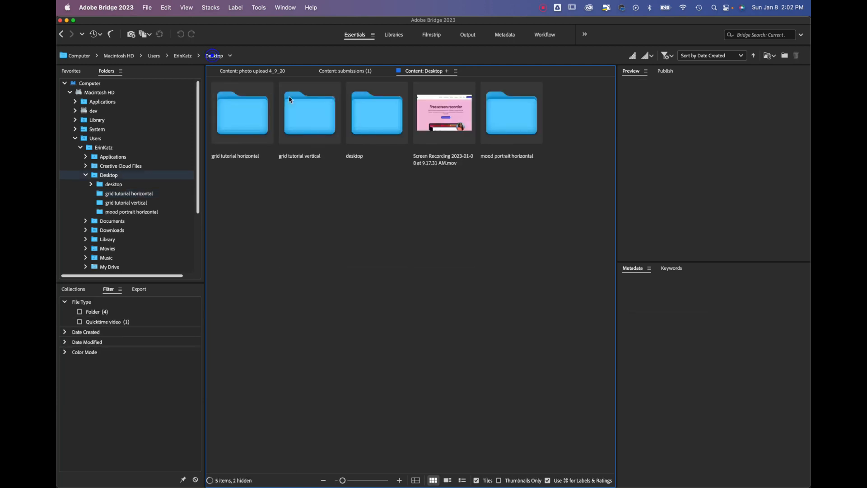
double_click(305, 123)
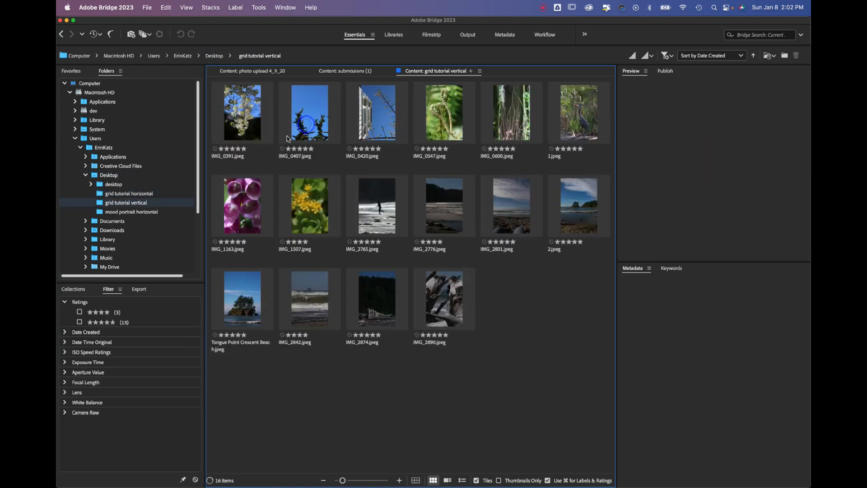
left_click(242, 113)
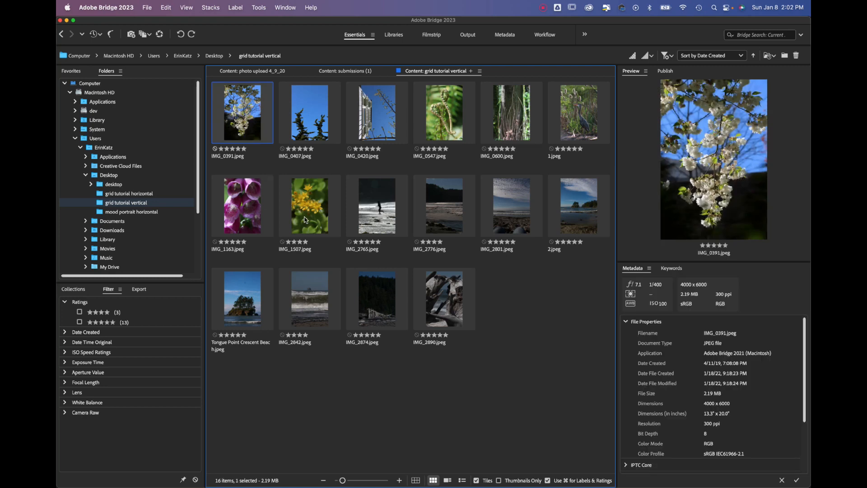
left_click(246, 309, "super")
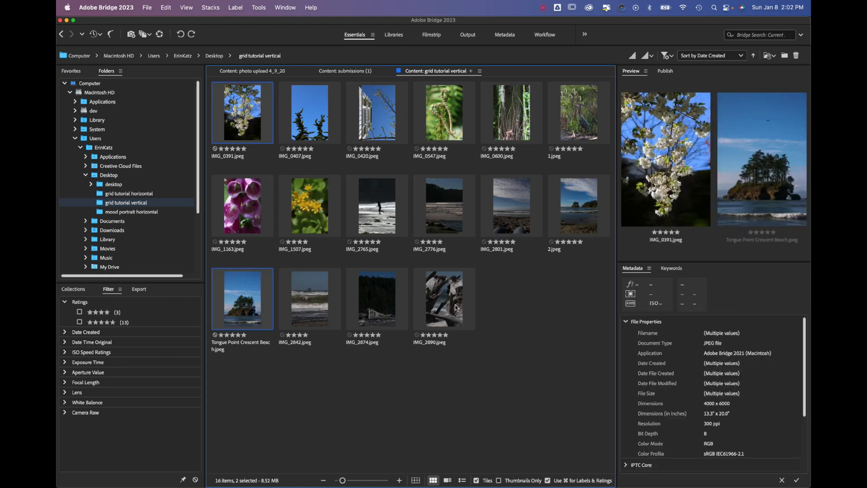
left_click(455, 306, "super")
left_click(375, 201, "super")
left_click(443, 113, "super")
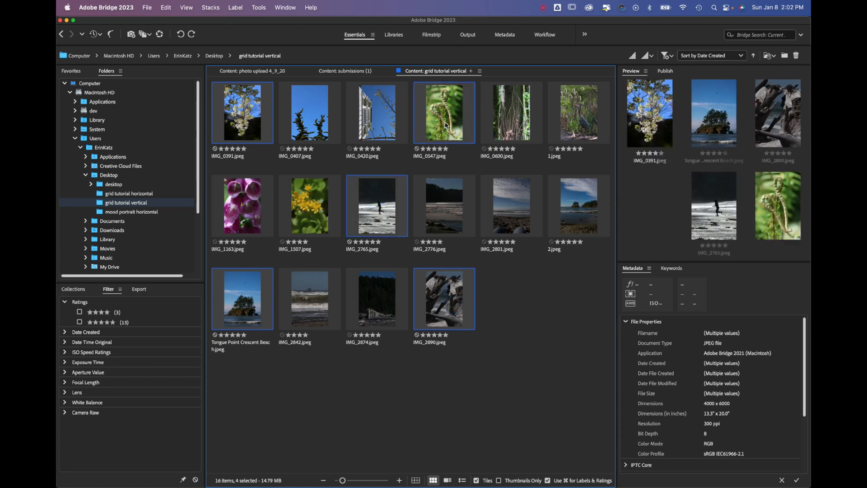
left_click(584, 118, "super")
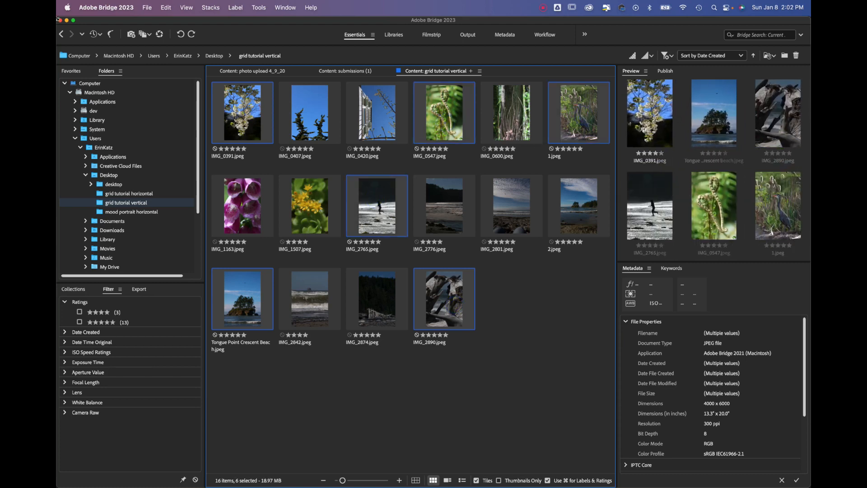
Copy the six selected vertical photos into a new Desktop folder named "mood portrait vertical"
left_click(148, 7)
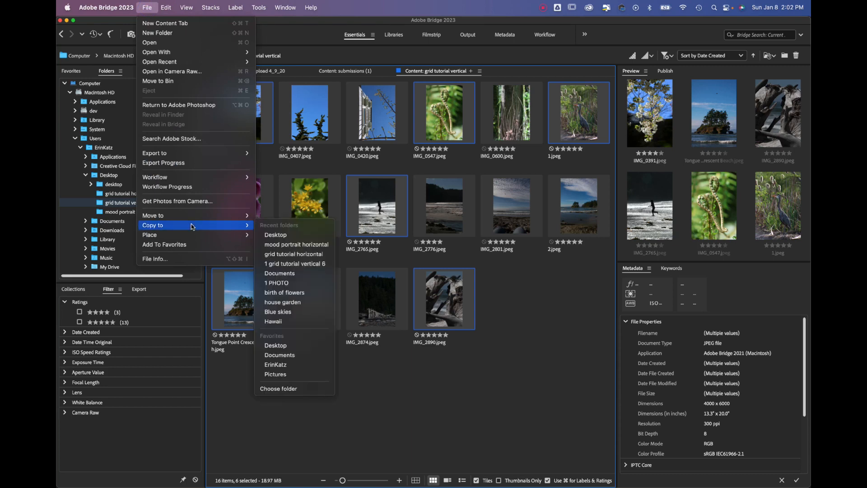
left_click(305, 387)
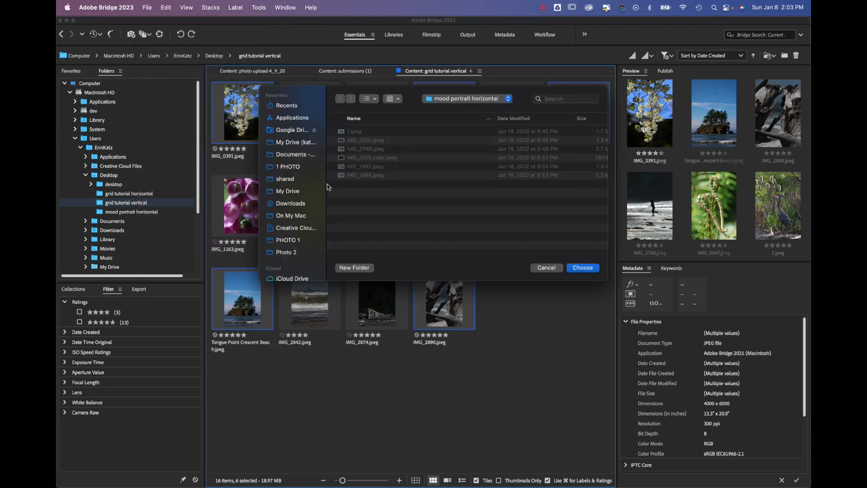
scroll(315, 234, "down", 3)
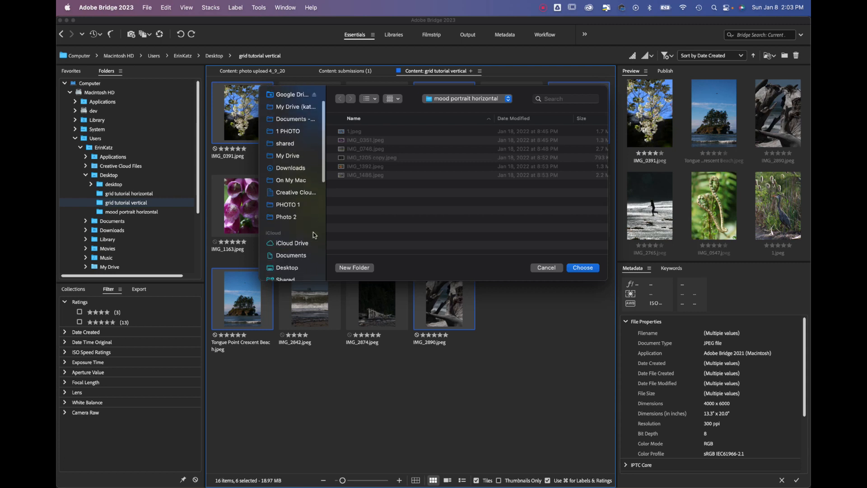
left_click(291, 262)
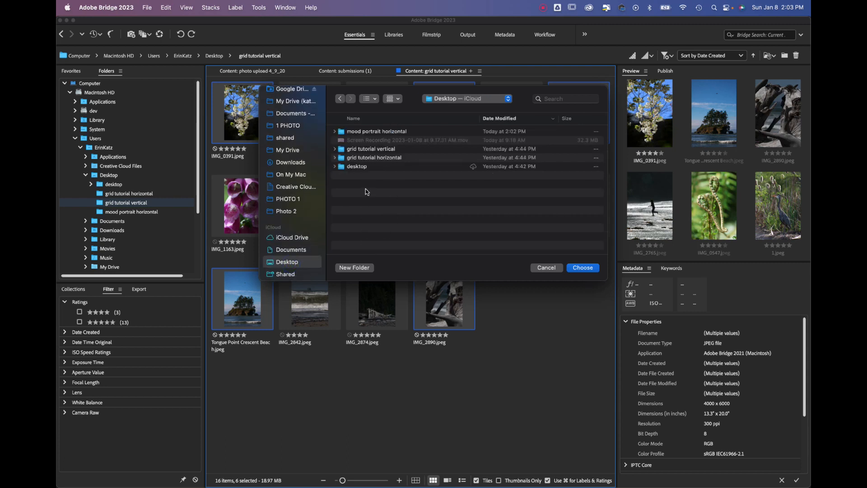
left_click(364, 268)
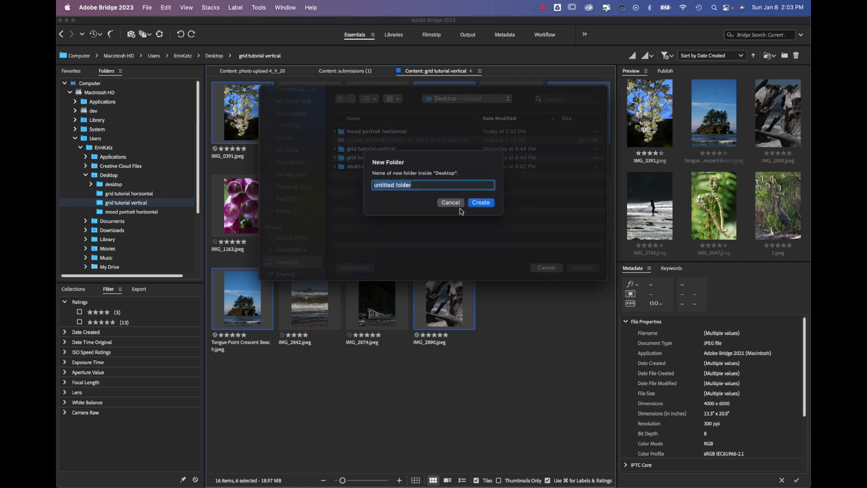
type("mood portrait vertical")
key("Return")
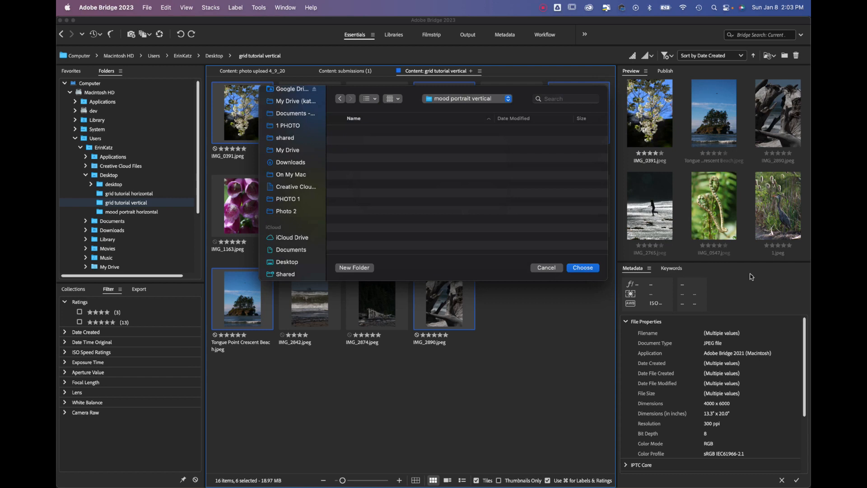
left_click(587, 268)
left_click(557, 370)
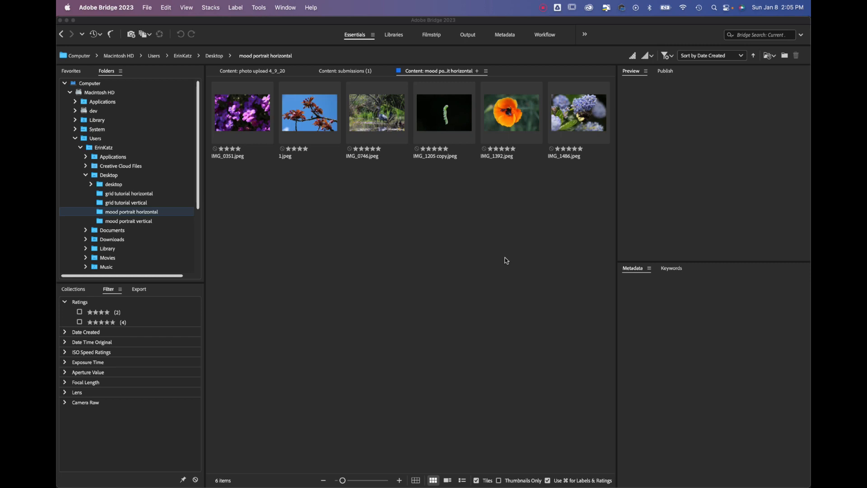
Enlarge the thumbnails in the "mood portrait horizontal" folder so the photos sit in rows of three
left_click(343, 480)
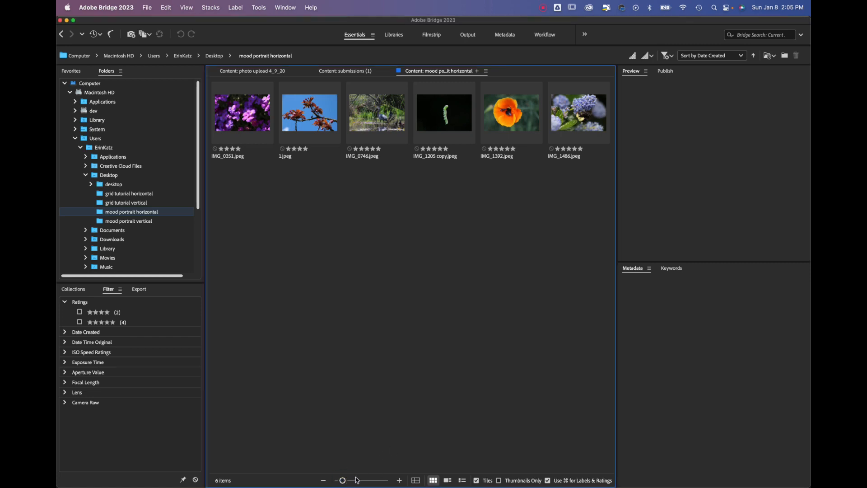
left_click_drag(350, 481, 357, 481)
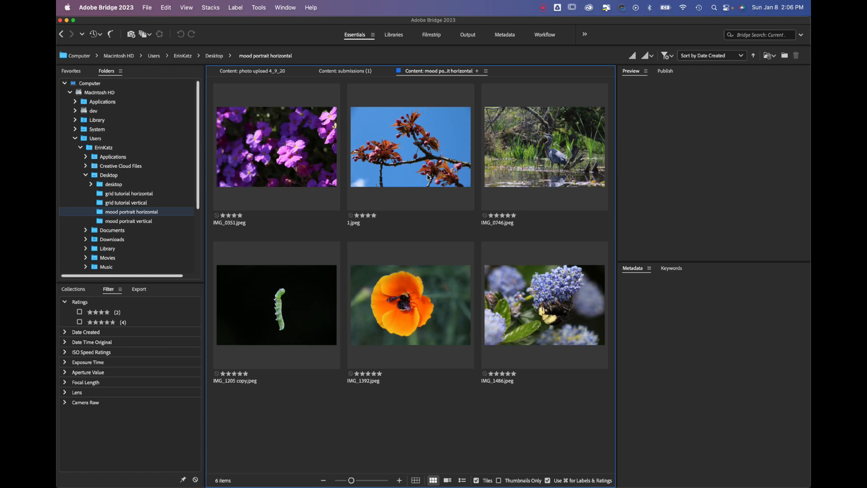
Sort the "mood portrait horizontal" photos by filename and rename the purple flower photo IMG_0351 as 2
left_click(713, 55)
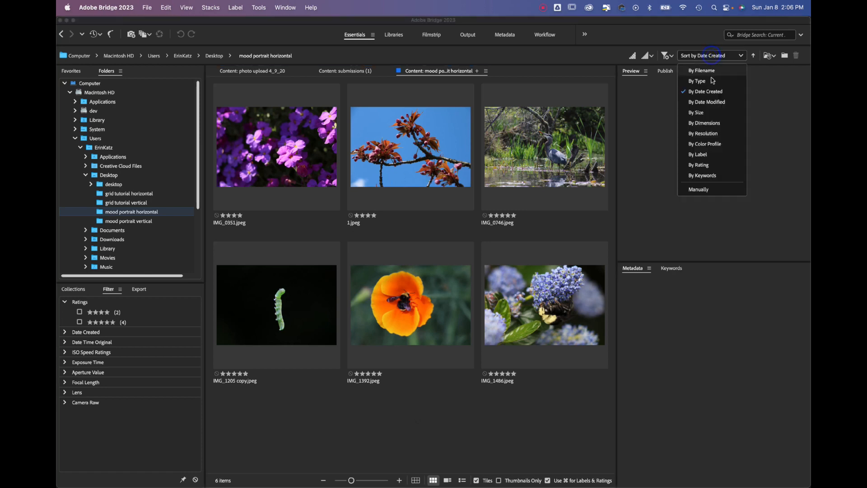
left_click(702, 71)
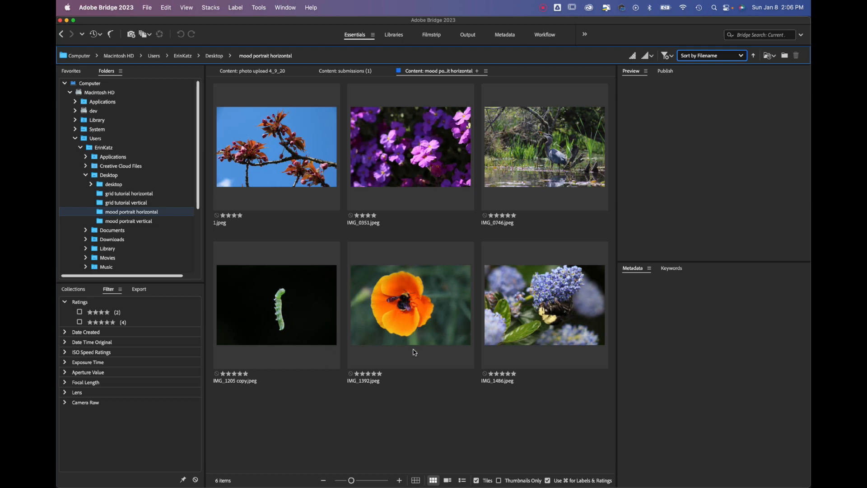
left_click(425, 167)
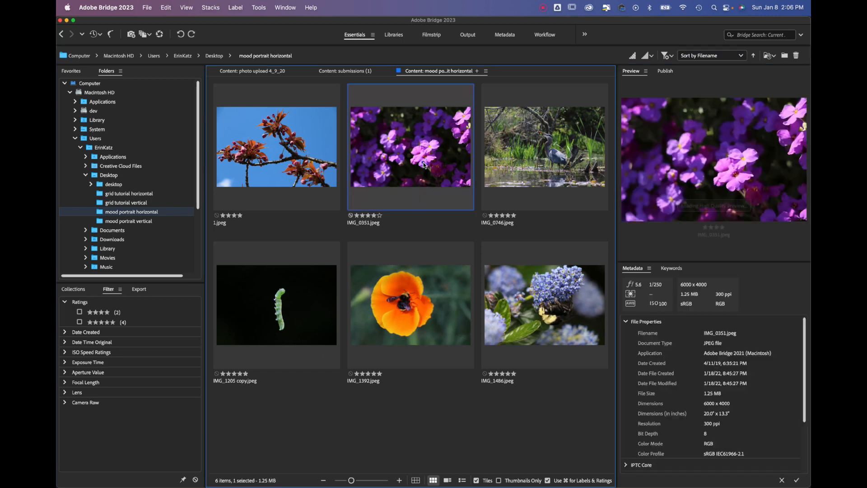
left_click(354, 224)
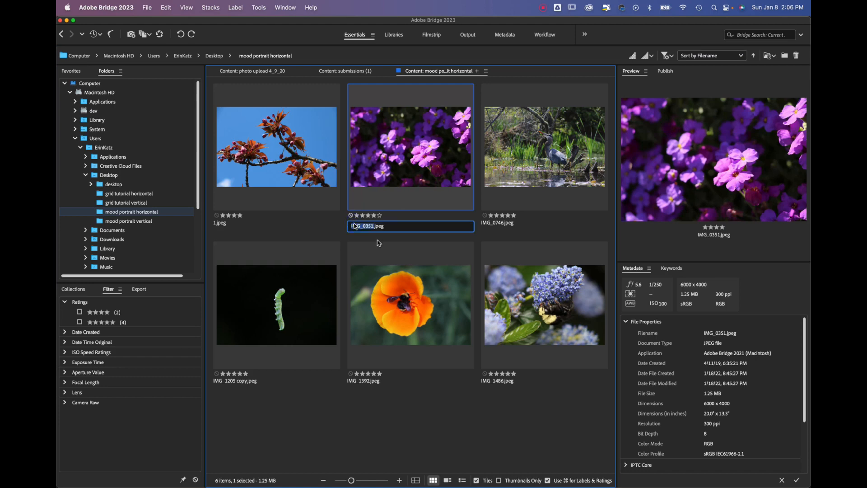
left_click(411, 157)
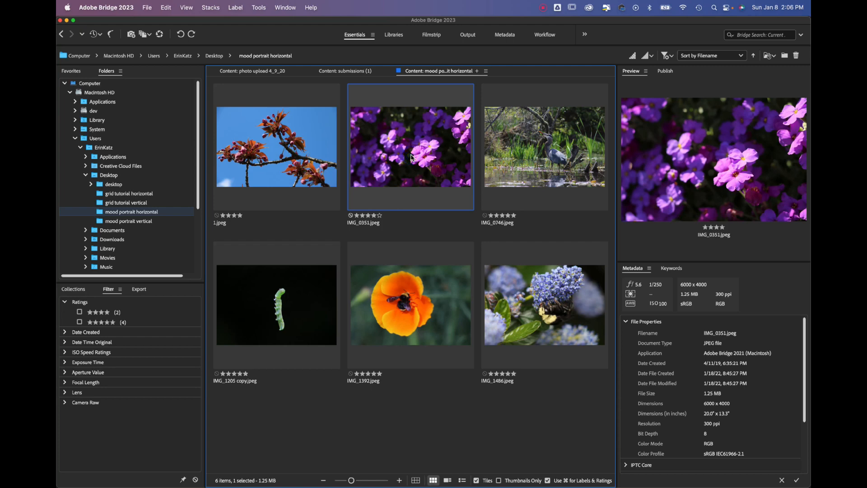
right_click(411, 157)
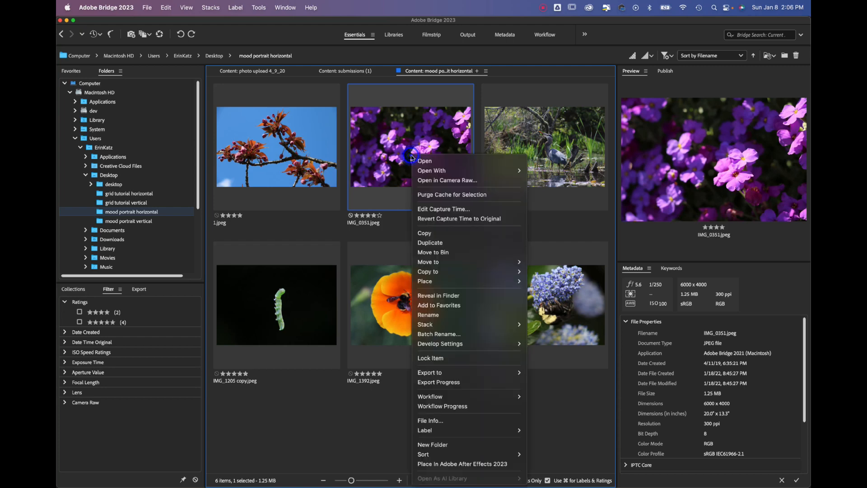
left_click(473, 314)
type("2")
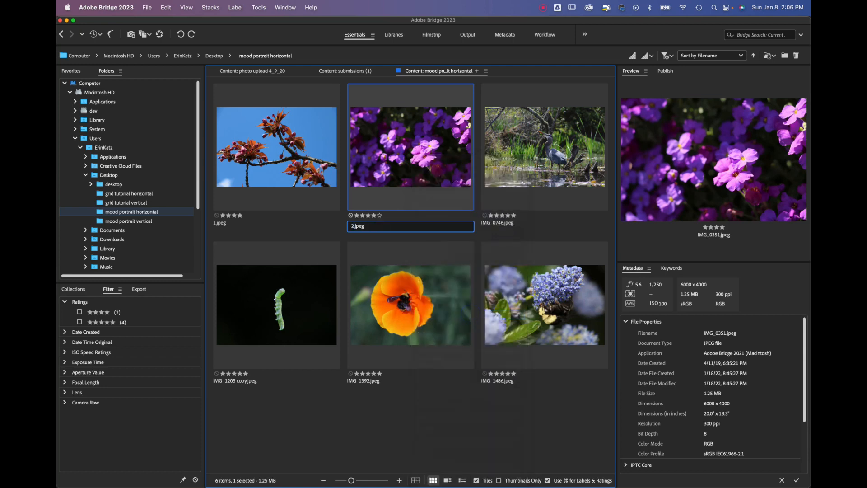
key("Return")
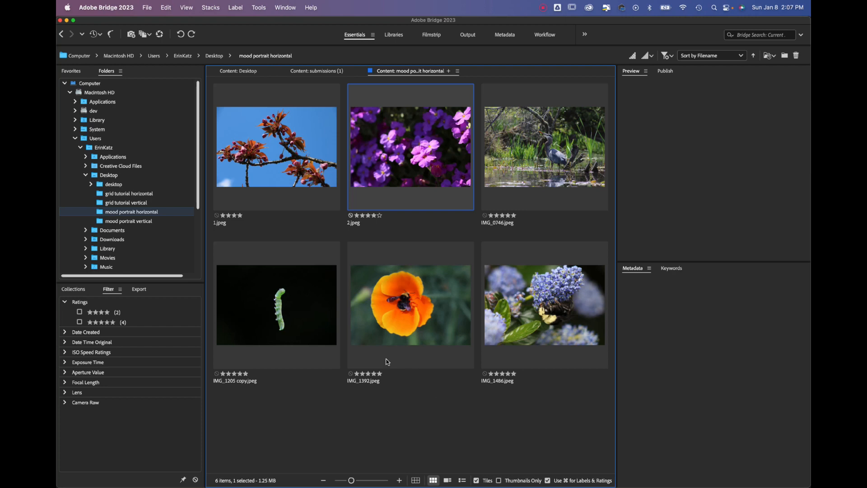
Rename the blue blossom and bee photo IMG_1486 as 3
left_click(553, 324)
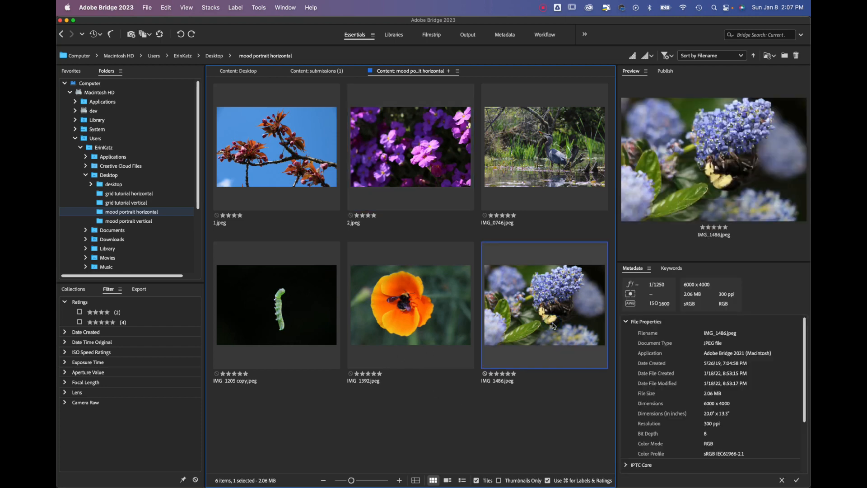
right_click(553, 324)
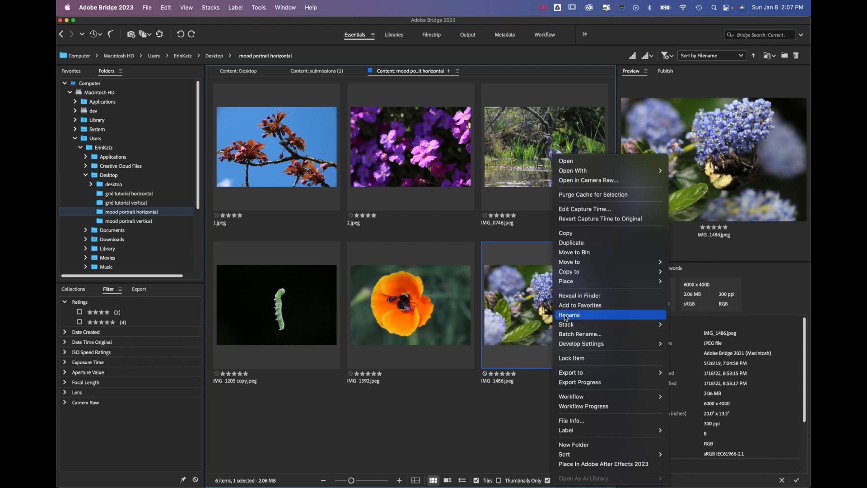
left_click(566, 316)
type("3")
key("Return")
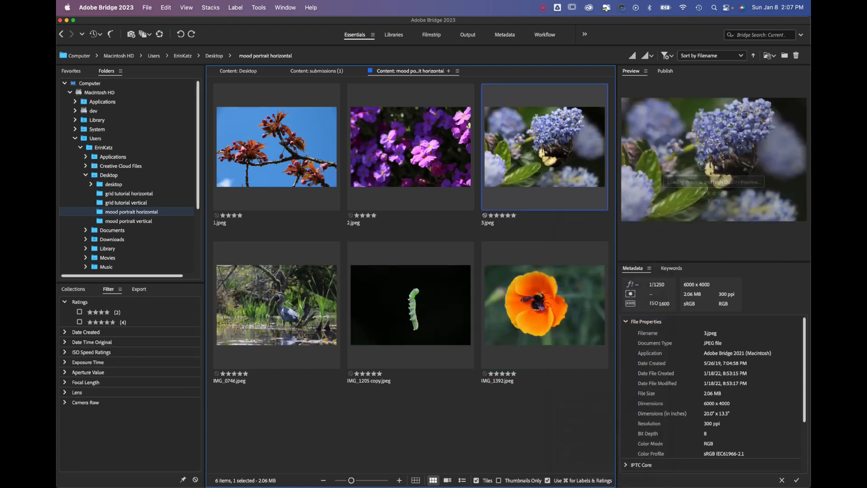
Rename the green caterpillar photo "IMG_1205 copy" as 4
left_click(297, 319)
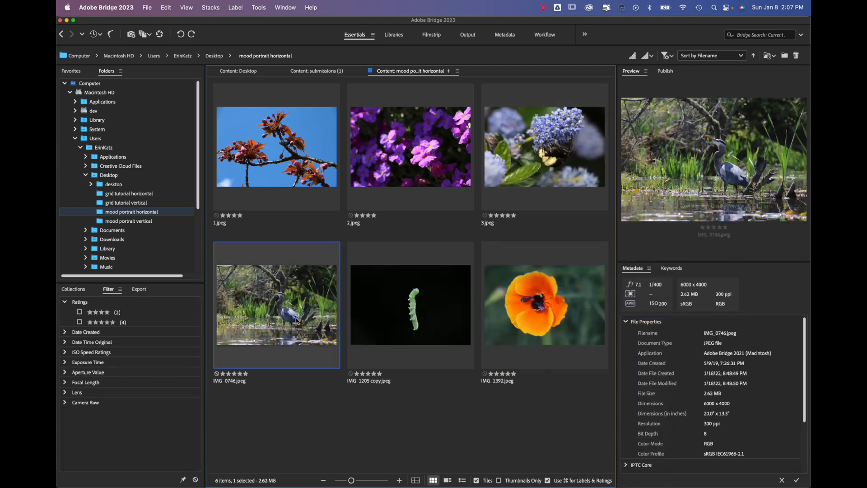
left_click(412, 321)
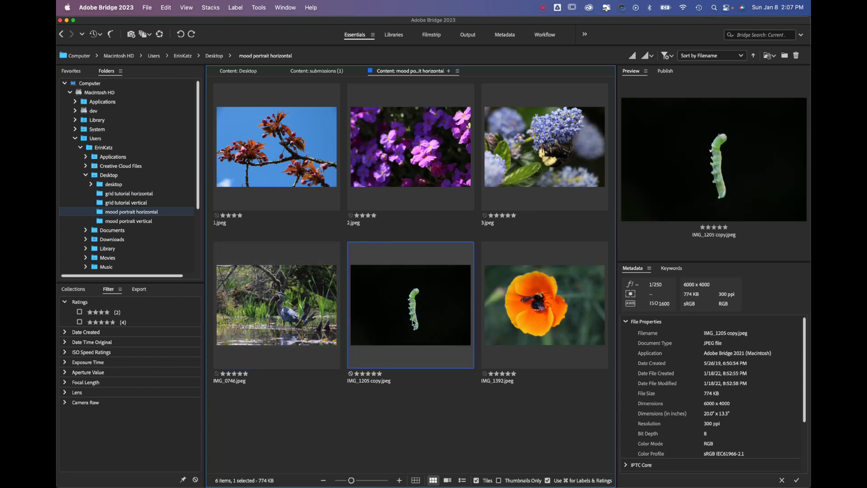
right_click(412, 321)
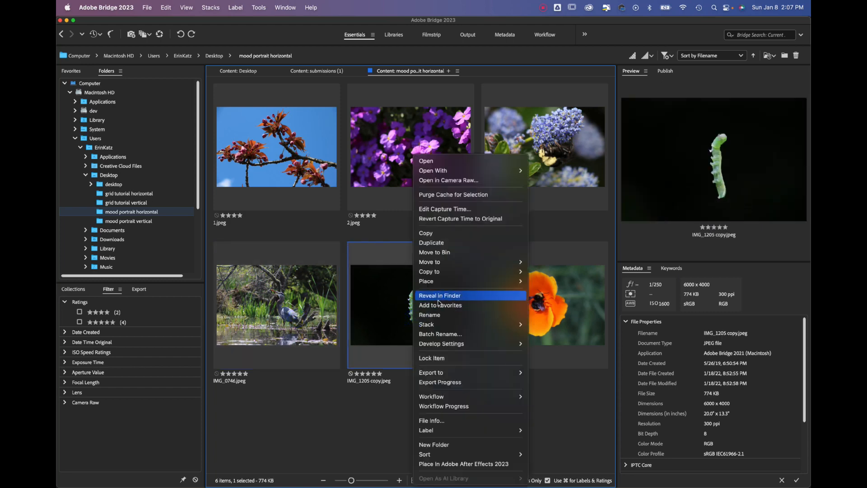
left_click(438, 315)
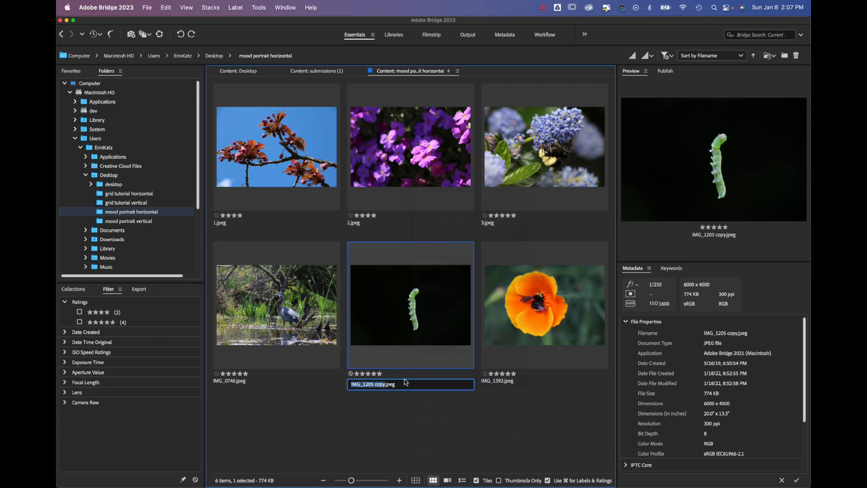
type("4")
key("Return")
Rename the heron photo IMG_0746 as 6
left_click(399, 320)
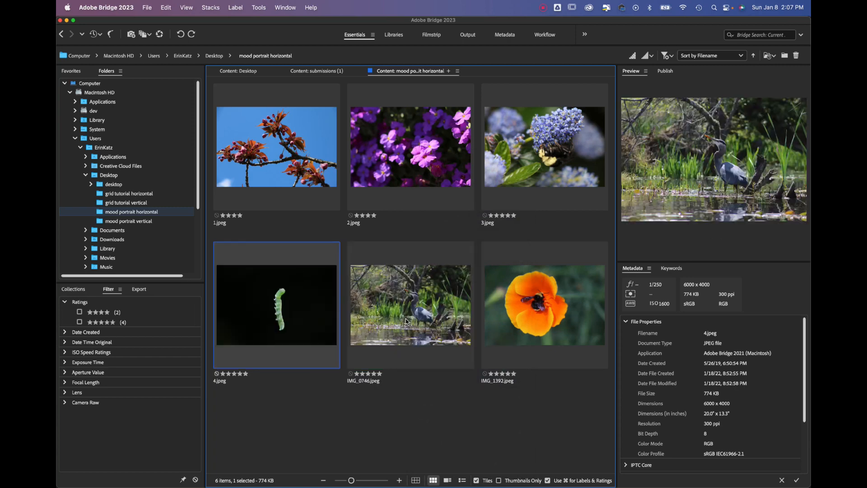
right_click(411, 319)
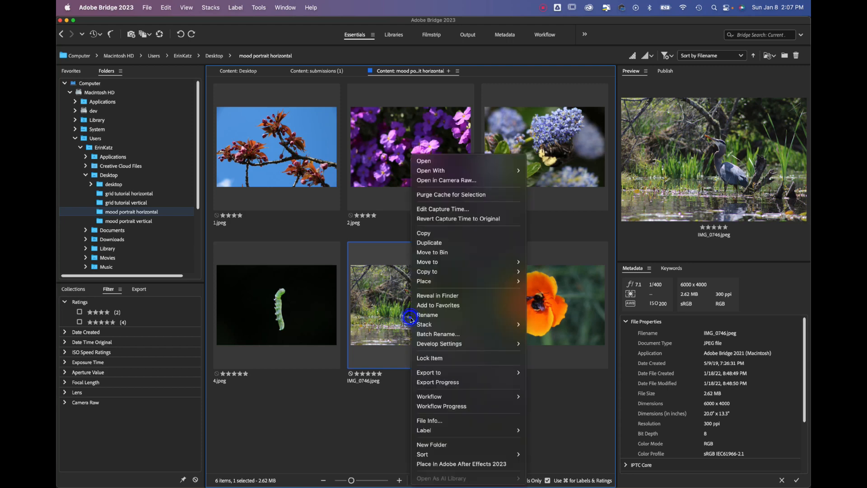
left_click(424, 316)
type("6")
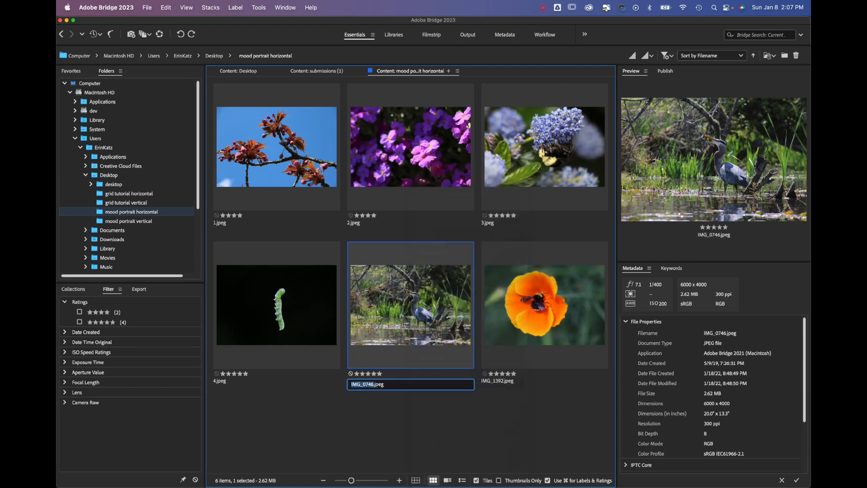
key("Return")
Rename the orange poppy photo IMG_1392 as 5
left_click(547, 309)
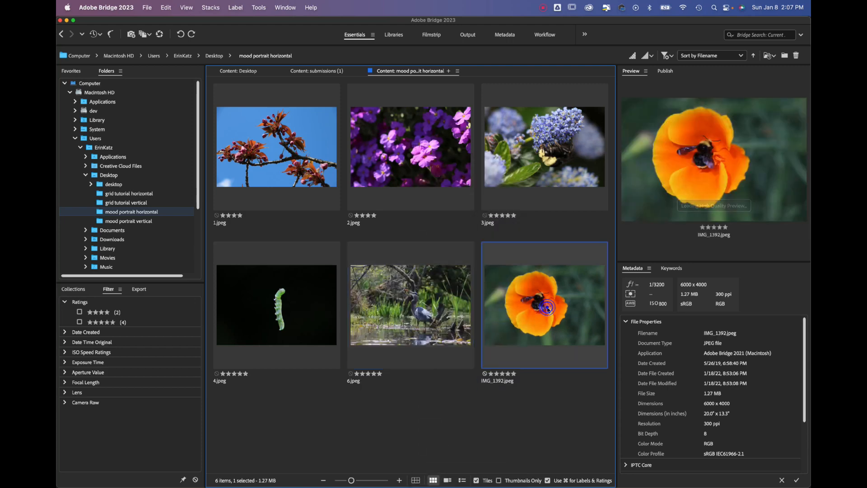
right_click(547, 309)
left_click(573, 316)
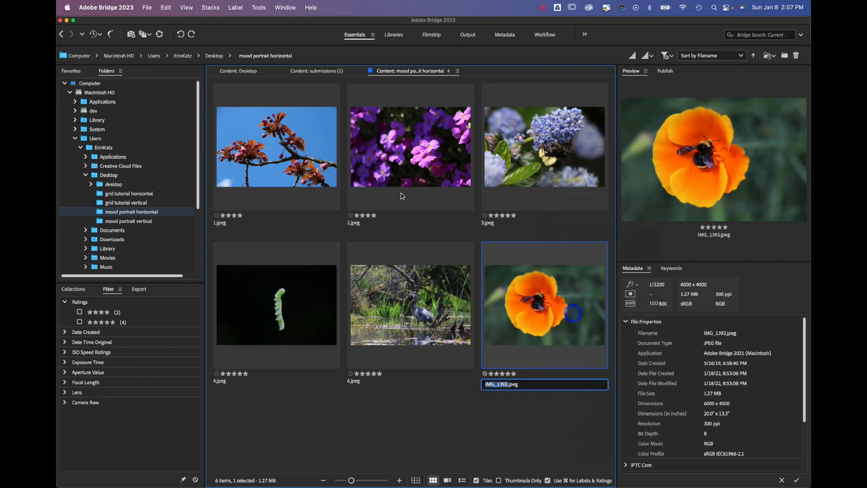
type("5")
key("Return")
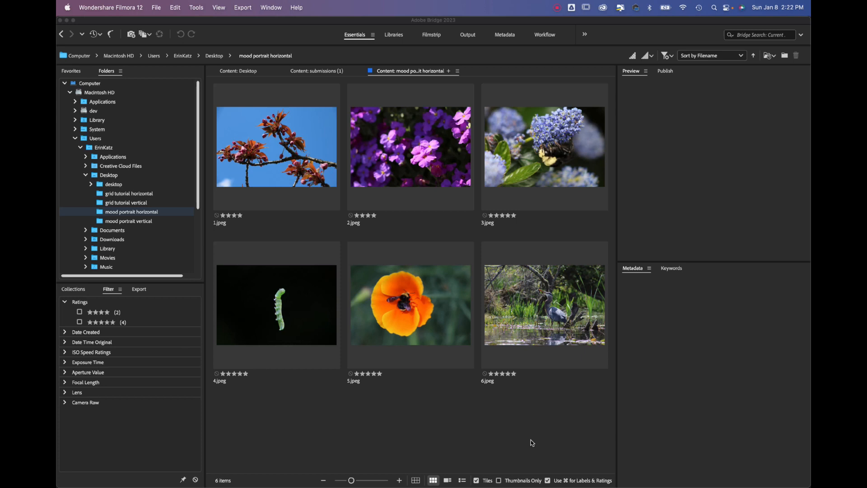
Switch to Photoshop and start Contact Sheet II with the "mood portrait horizontal" folder as its source images
key("super+Tab")
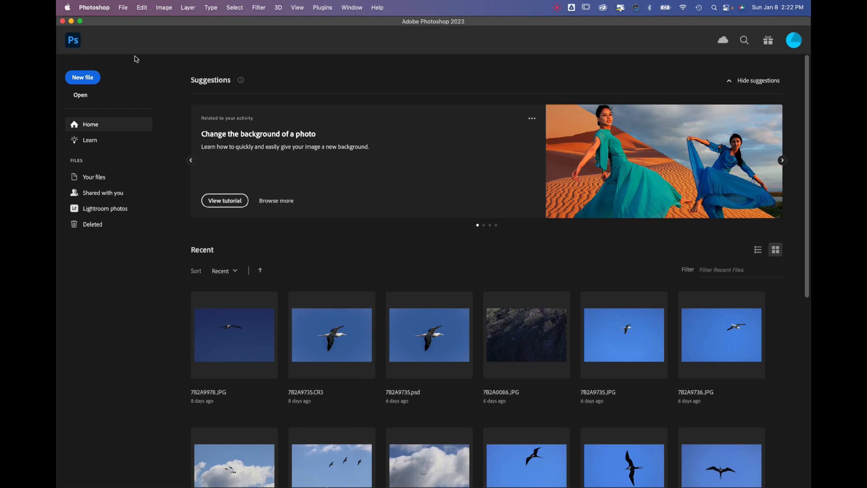
left_click(123, 8)
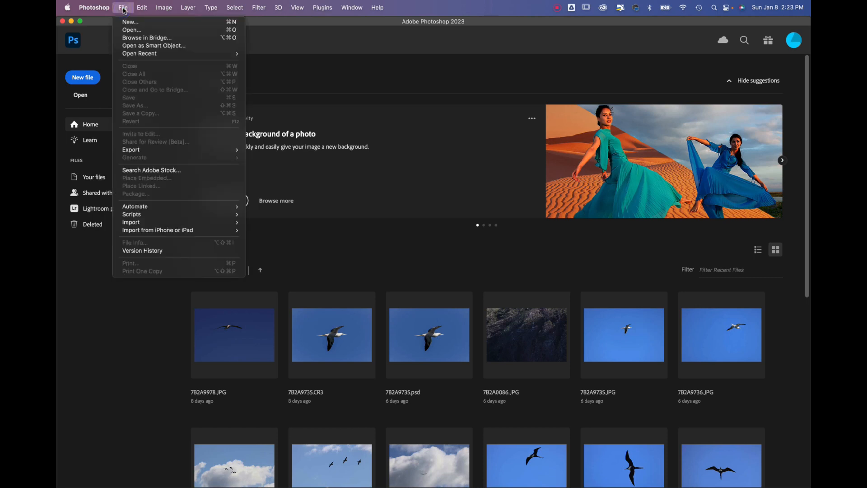
mouse_move(143, 210)
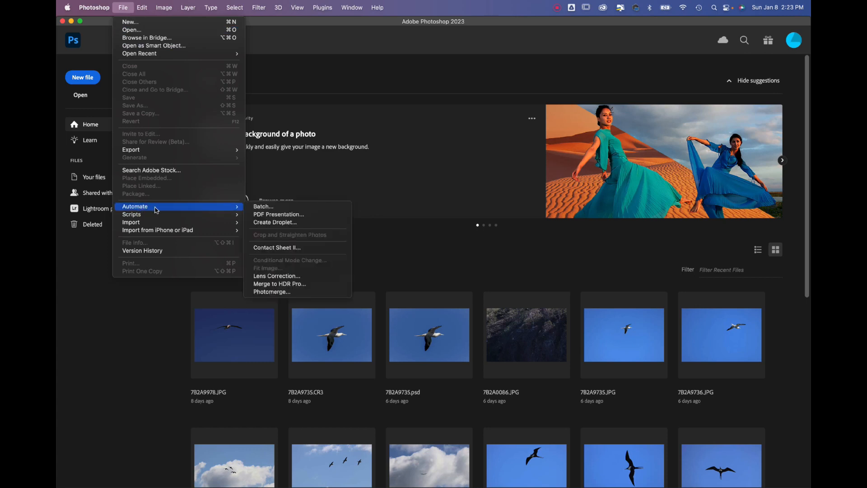
left_click(323, 250)
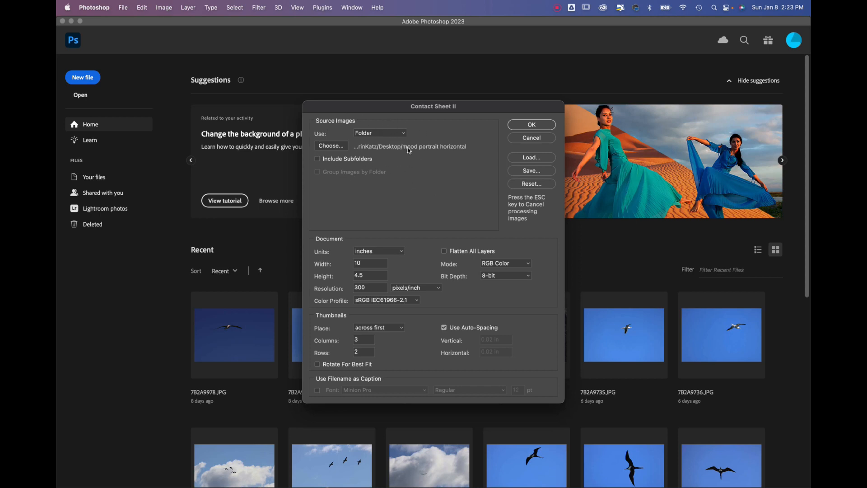
left_click(338, 149)
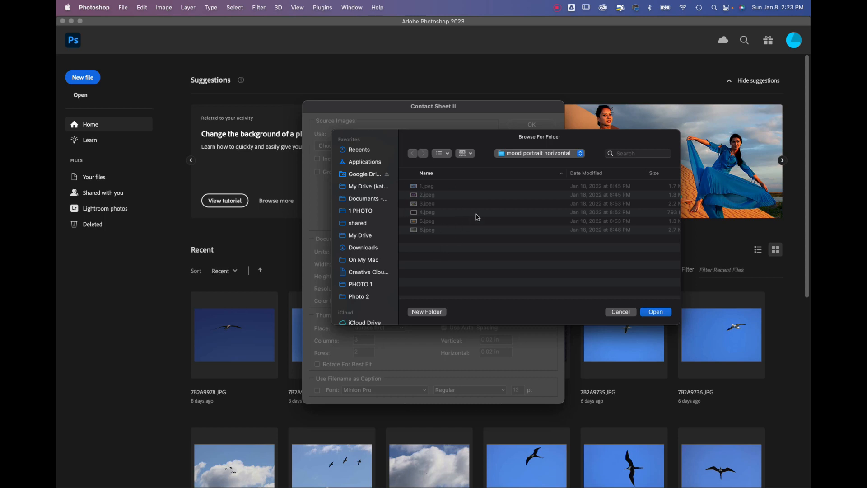
left_click(656, 312)
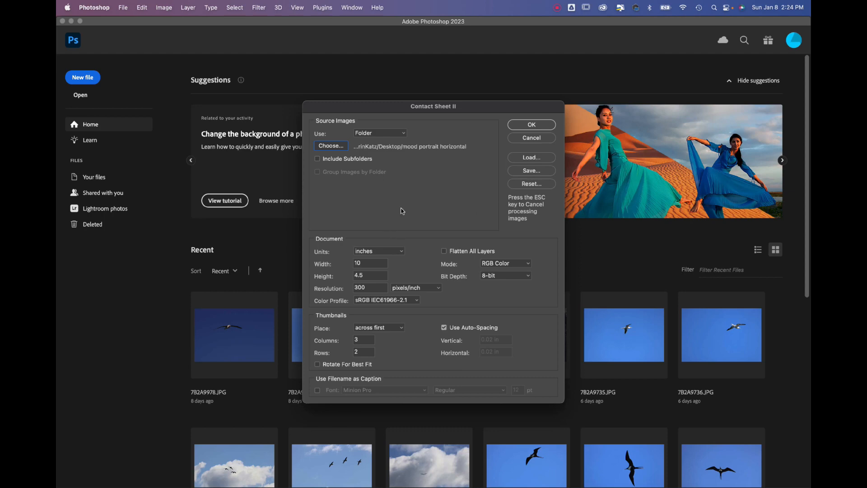
Switch to Bridge, view the photos in the Desktop folder "grid tutorial vertical", and return to Photoshop
key("super+Tab")
key("super+Tab")
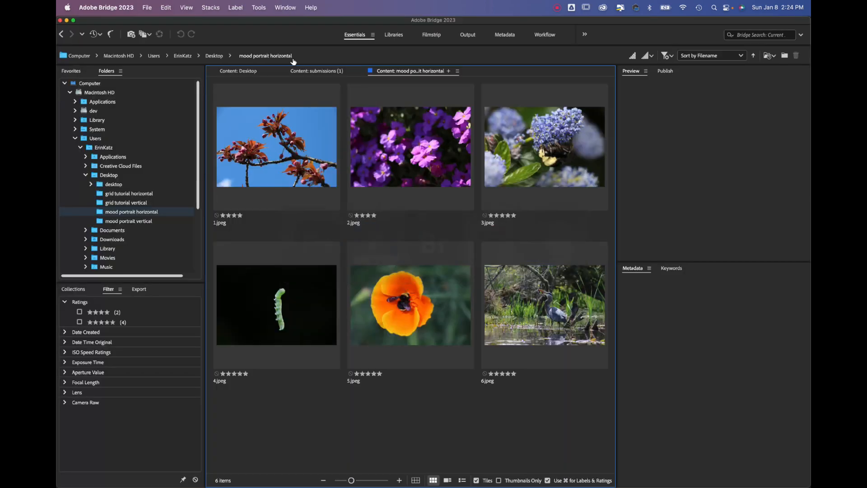
left_click(214, 55)
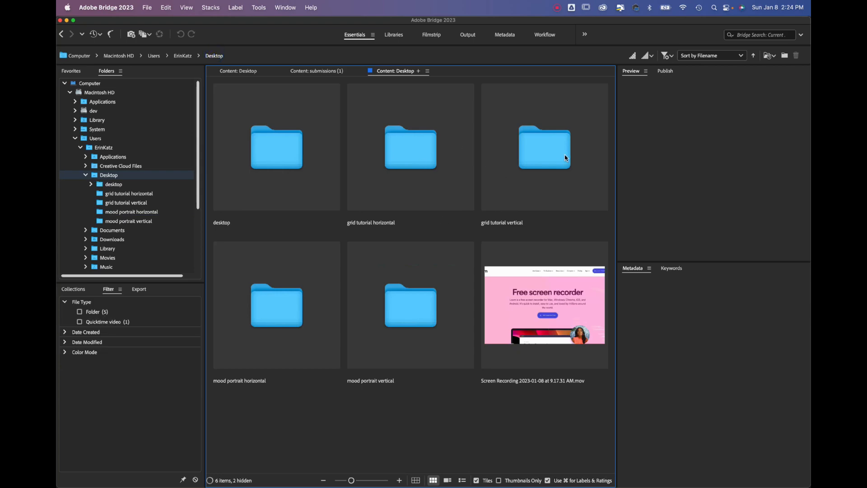
double_click(547, 155)
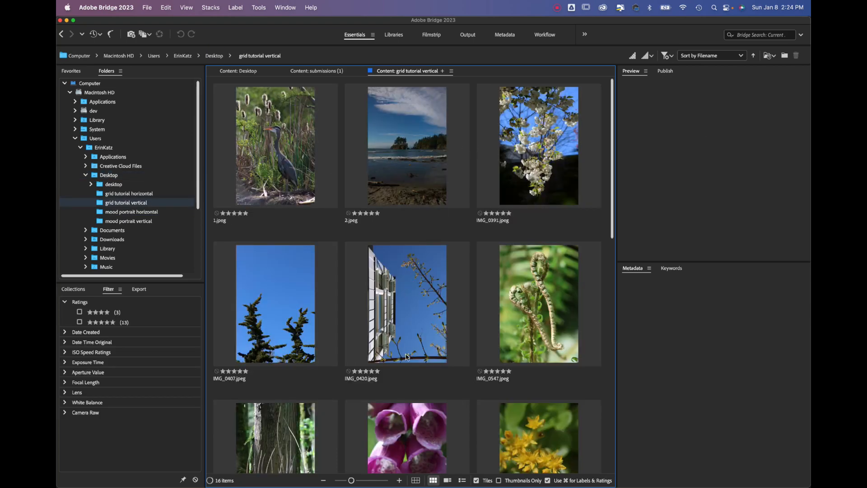
key("super+Tab")
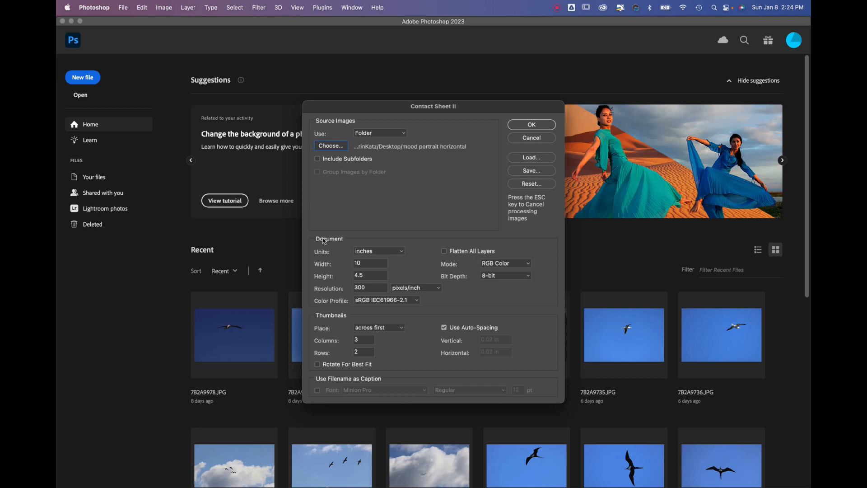
Generate the contact sheet with all layers flattened, sized 10 by 4.5 inches with 3 columns and 2 rows, and deselect its layer
left_click(371, 251)
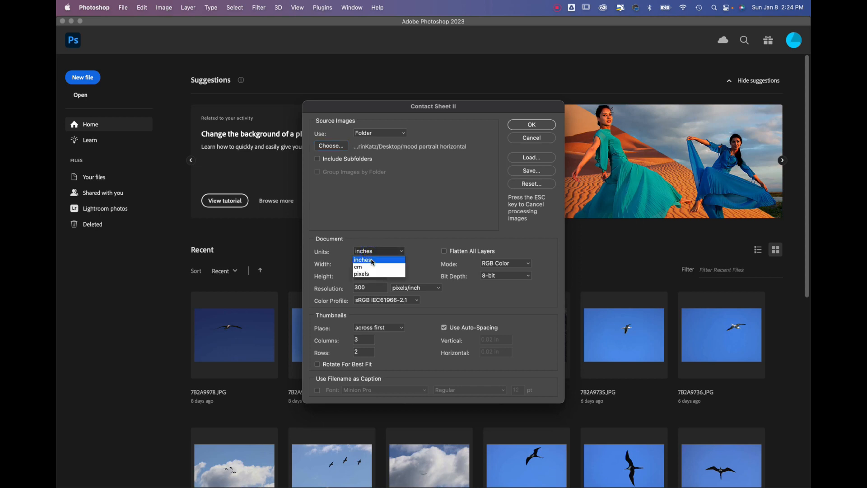
left_click(372, 260)
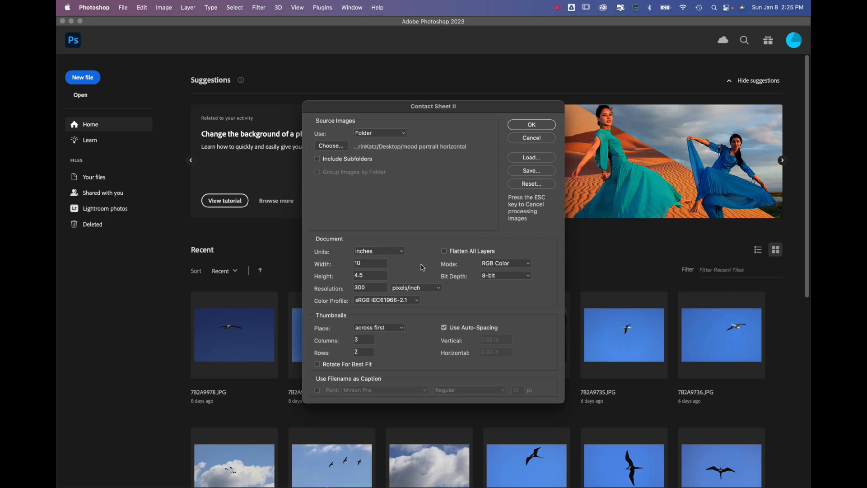
left_click(445, 251)
left_click(532, 125)
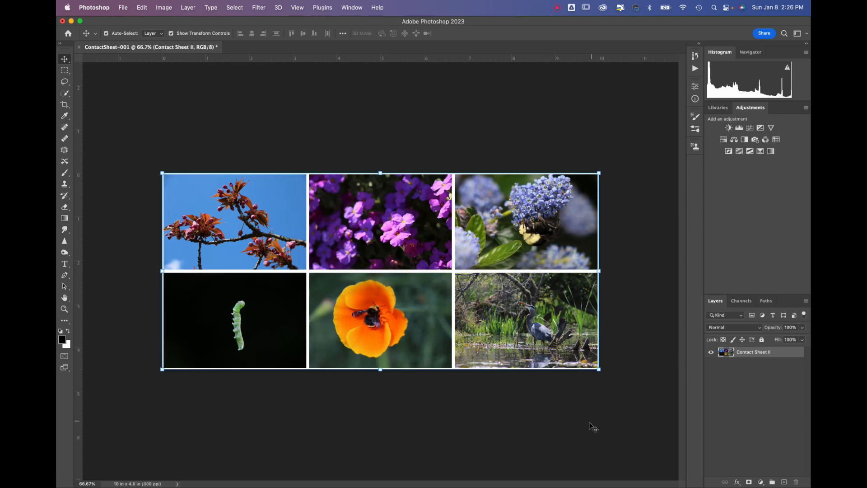
left_click(533, 426)
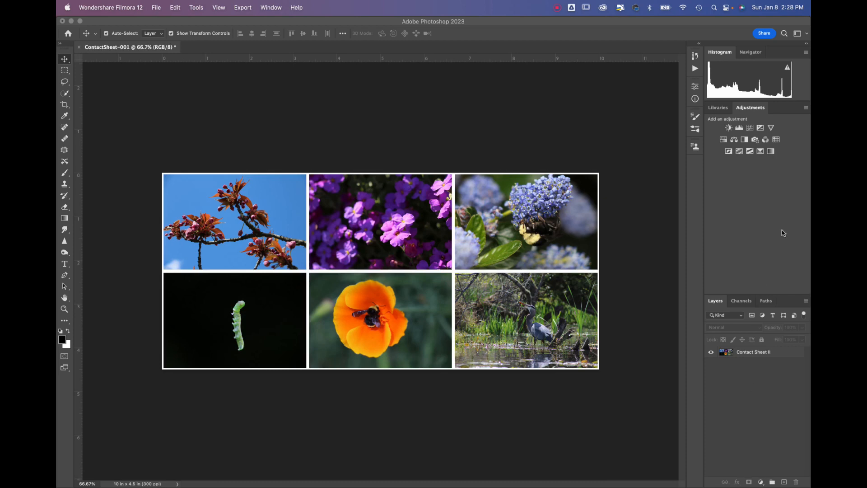
Add a black-to-white Gradient Map adjustment layer above the horizontal contact sheet and collapse its properties
left_click(761, 482)
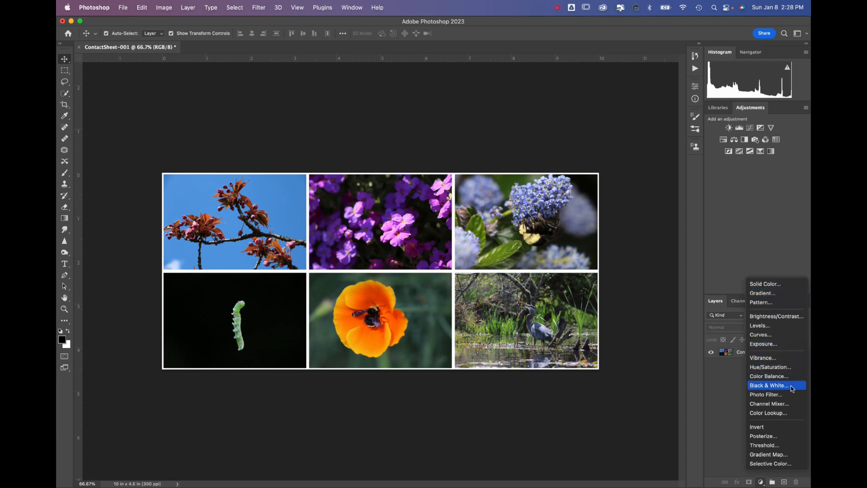
left_click(798, 455)
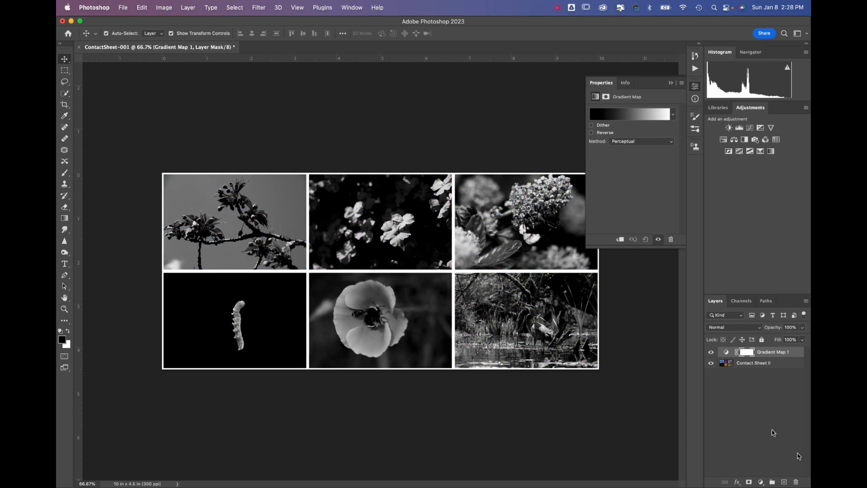
left_click(672, 86)
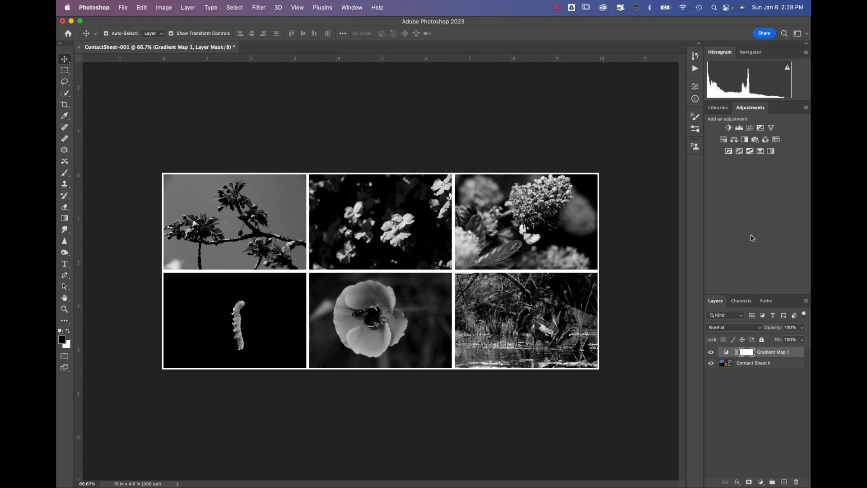
Save a copy on the computer as "mood portrait horizontal" in the "mood portrait horizontal" folder, in JPEG format at quality 12
left_click(124, 9)
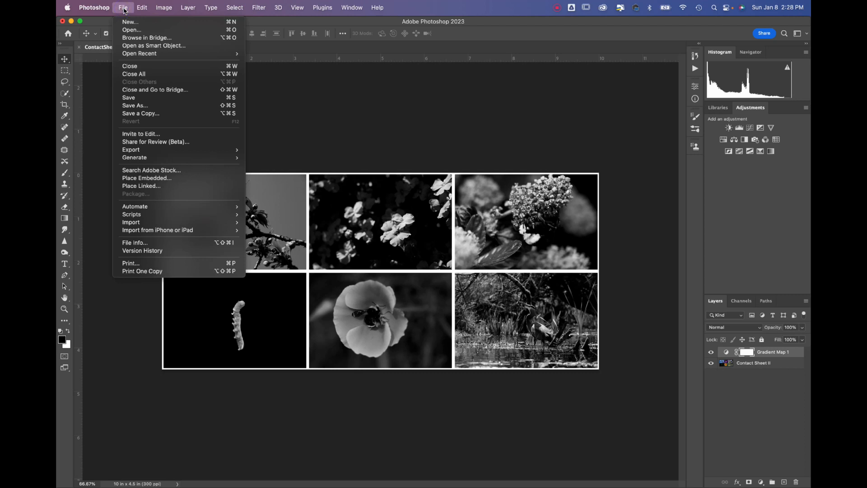
left_click(168, 114)
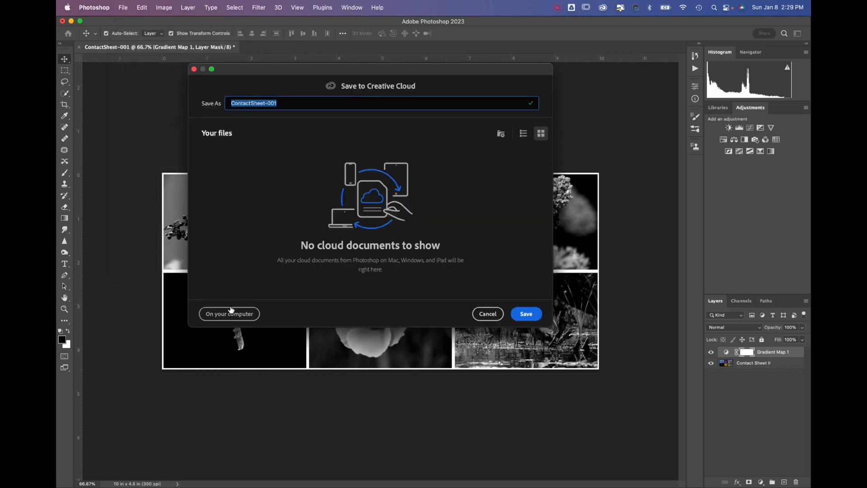
left_click(231, 312)
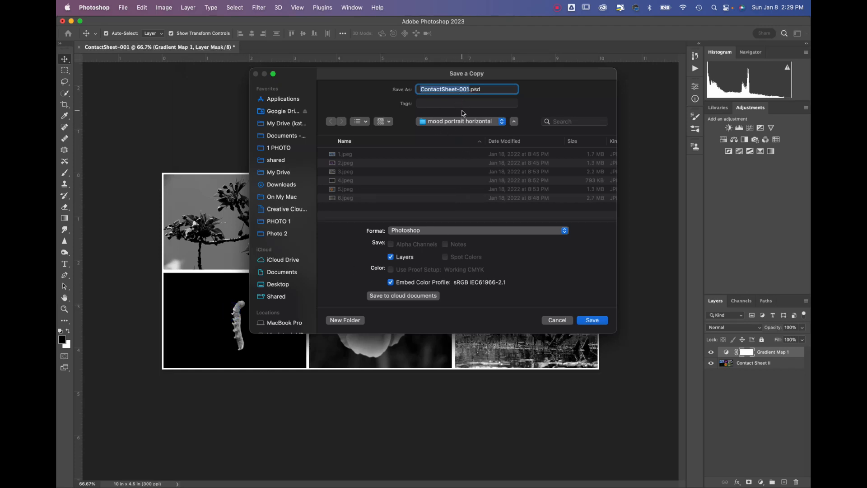
type("mood portra")
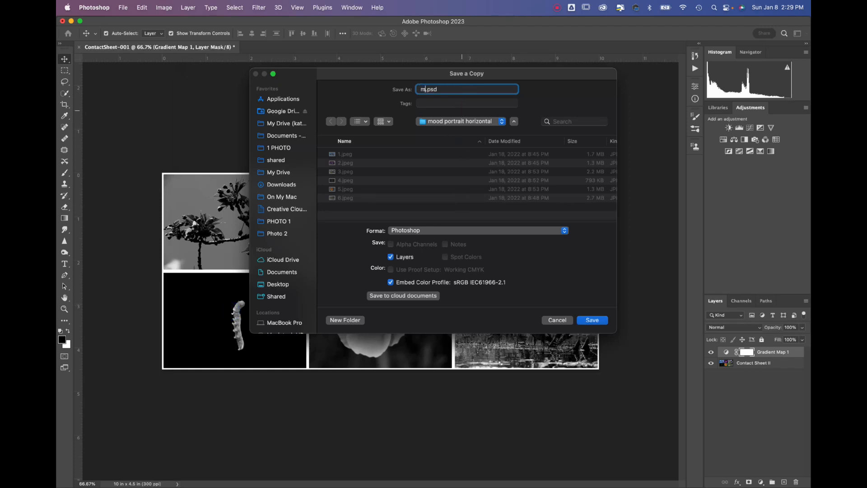
type("it horizontal")
left_click(445, 230)
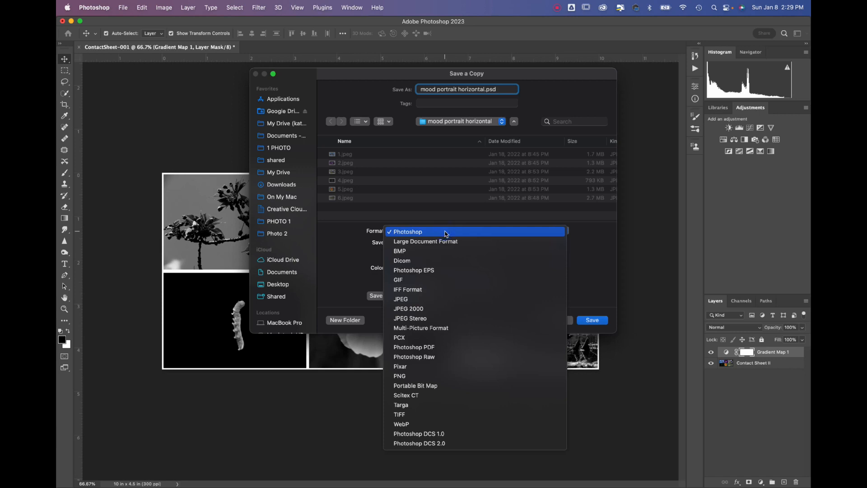
left_click(462, 300)
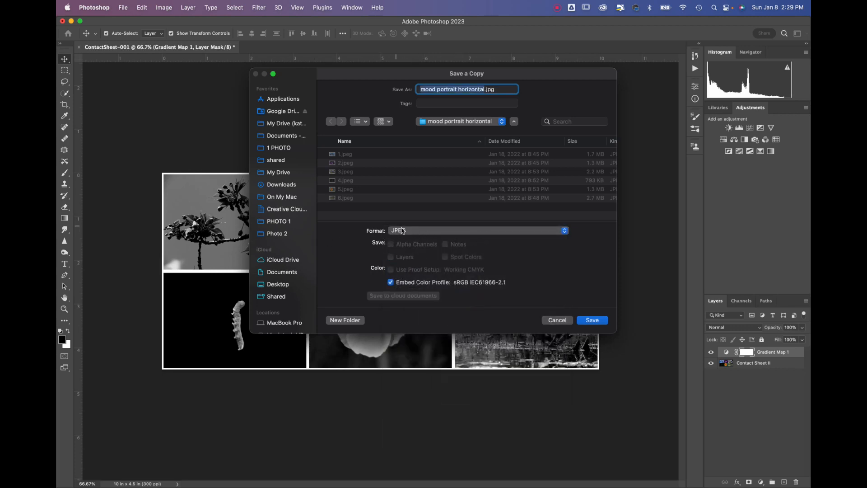
left_click(593, 320)
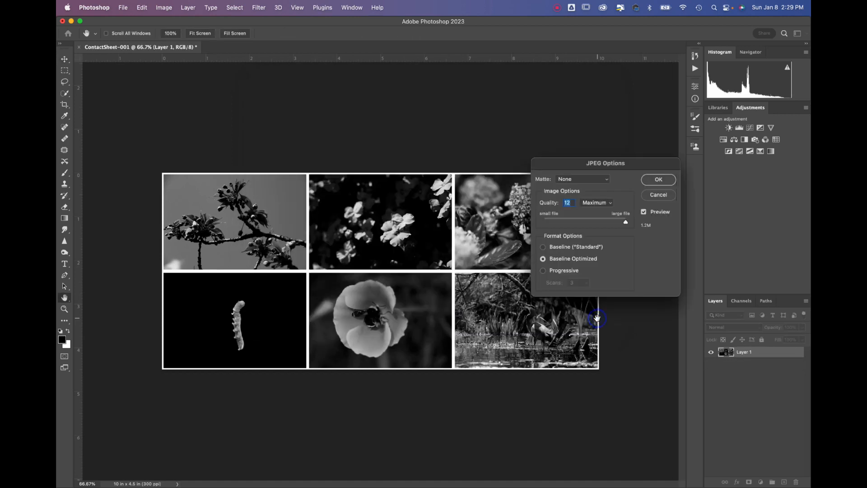
left_click(626, 221)
left_click(664, 184)
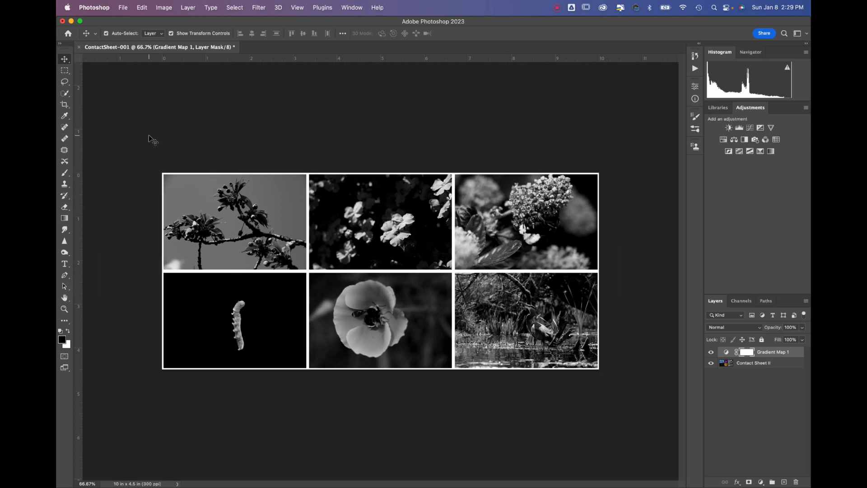
Close the horizontal contact sheet document without saving its changes
left_click(122, 7)
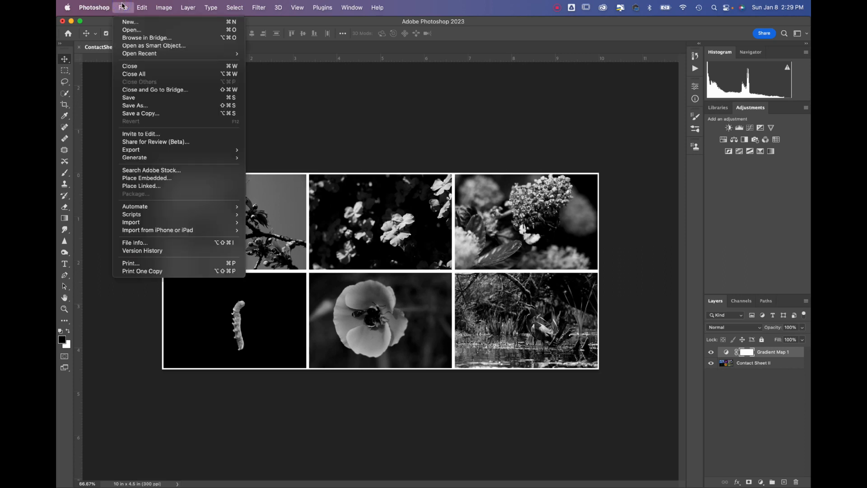
left_click(123, 7)
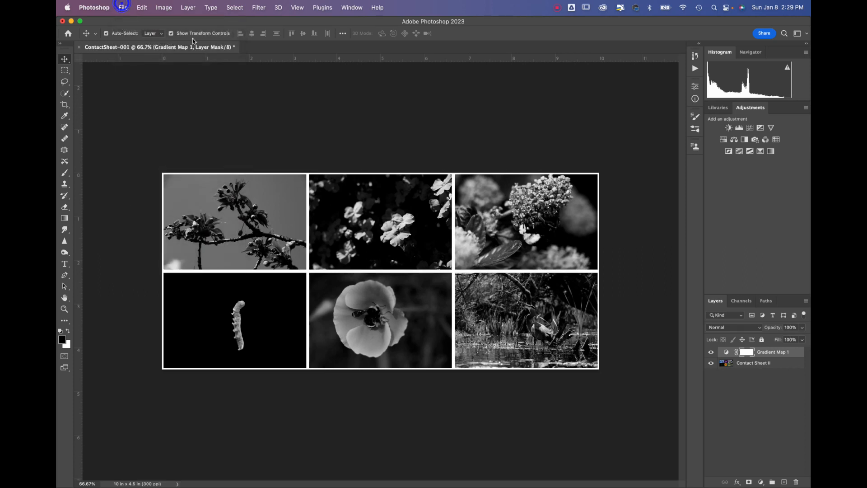
left_click(79, 47)
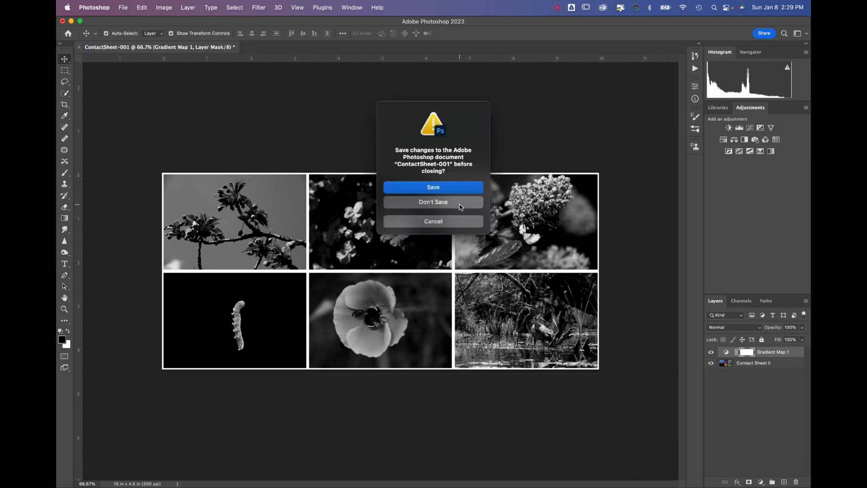
left_click(461, 205)
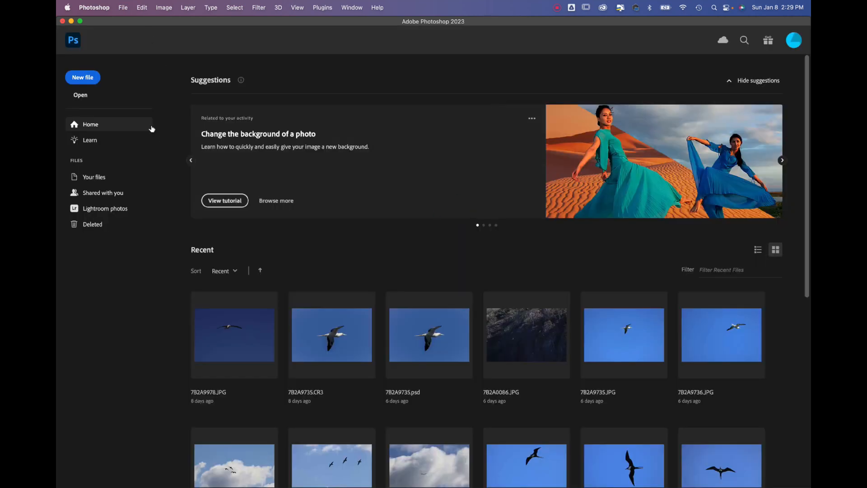
key("super+Tab")
key("super+Tab")
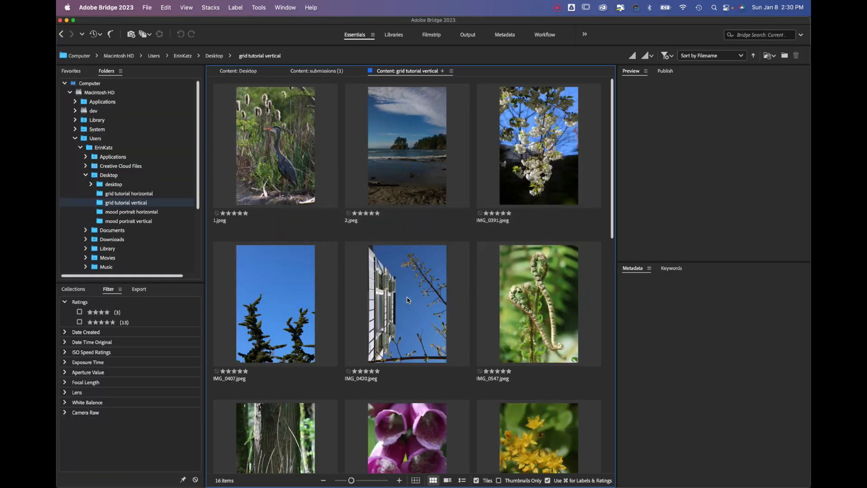
key("super+Tab")
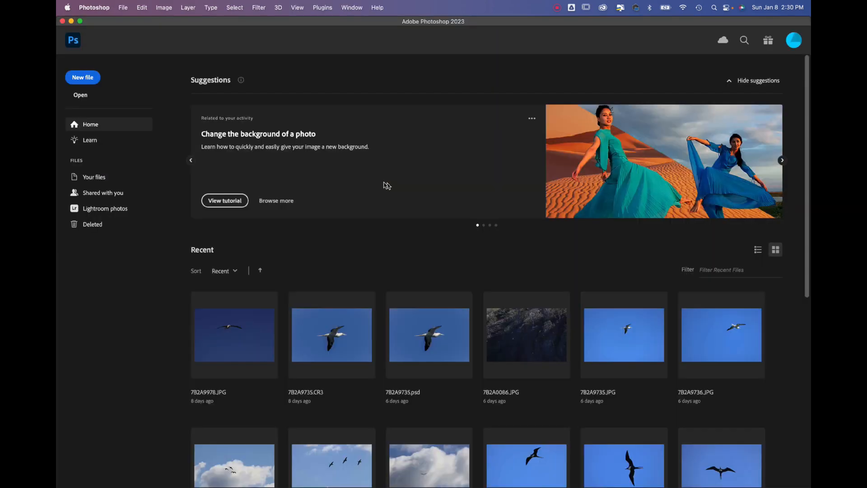
Start Contact Sheet II with the Desktop folder "mood portrait vertical" as its source images
left_click(126, 8)
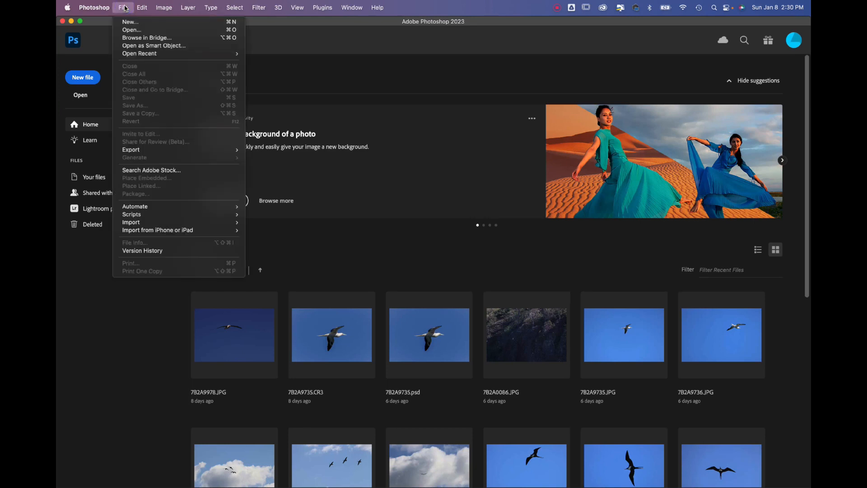
mouse_move(159, 209)
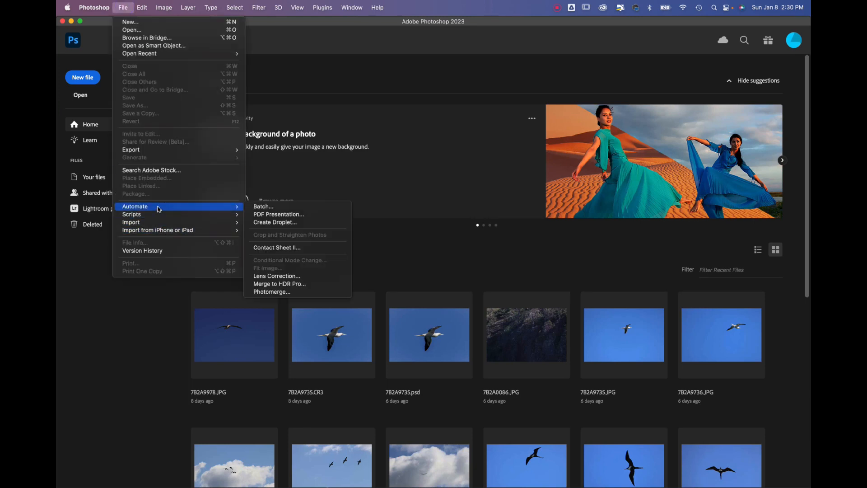
left_click(267, 249)
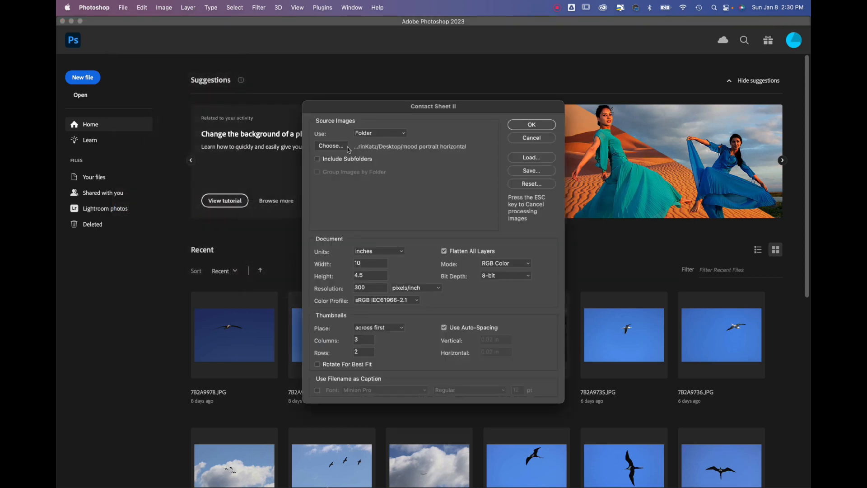
left_click(333, 146)
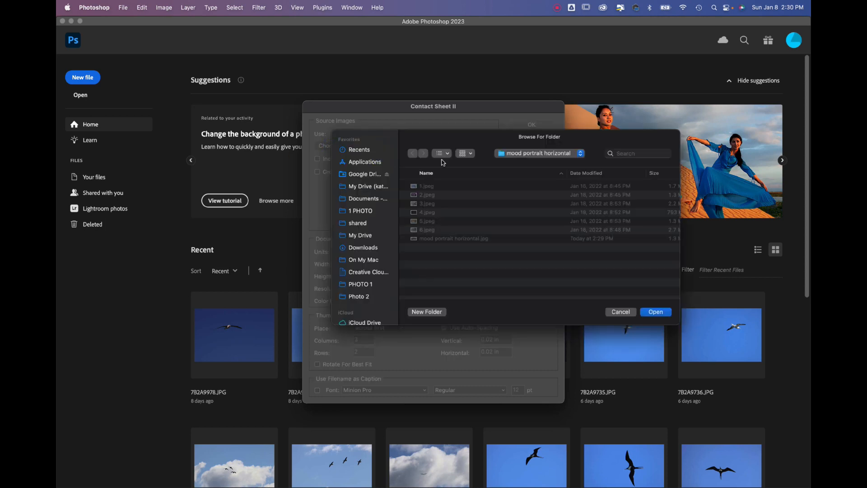
left_click(527, 153)
left_click(534, 208)
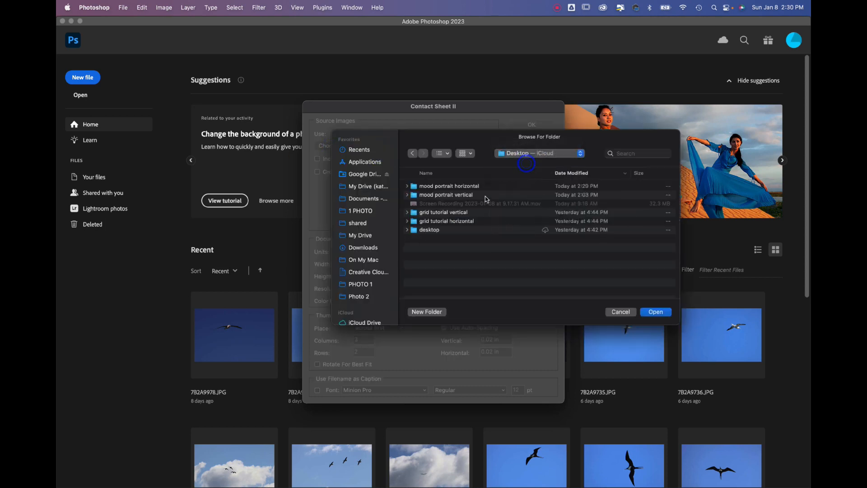
left_click(461, 195)
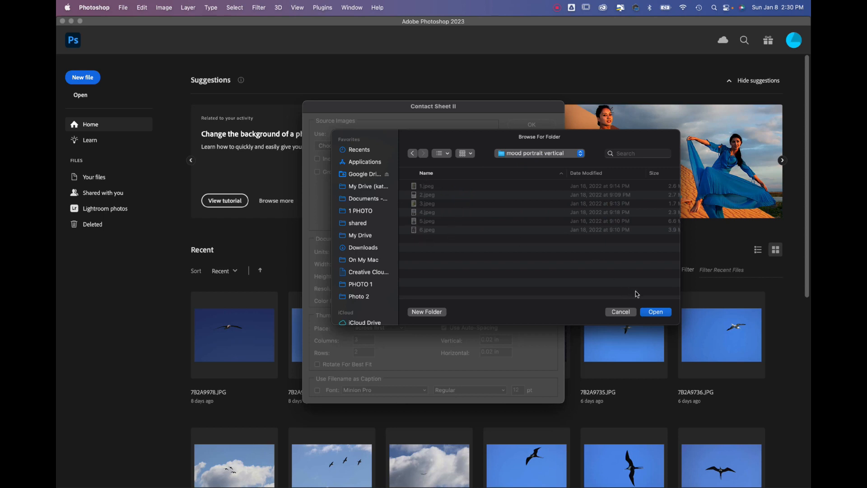
left_click(655, 311)
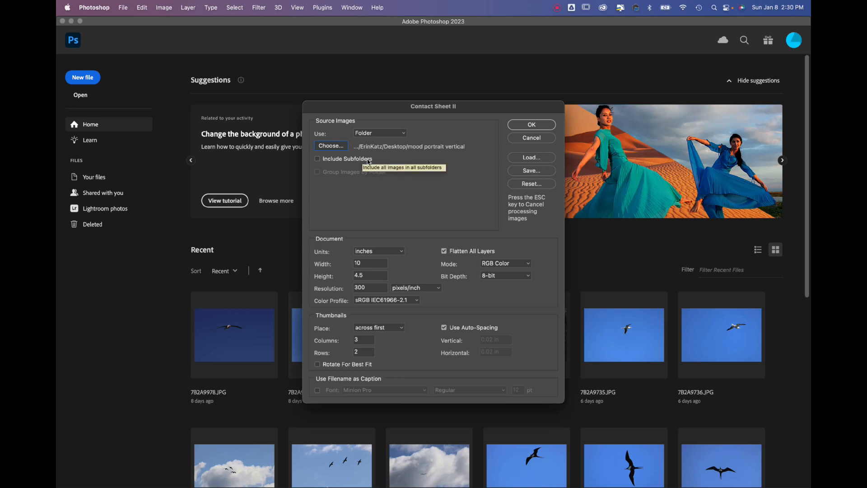
Generate the vertical contact sheet sized 4.5 by 10 inches with 2 columns and 3 rows
left_click(390, 255)
left_click(391, 255)
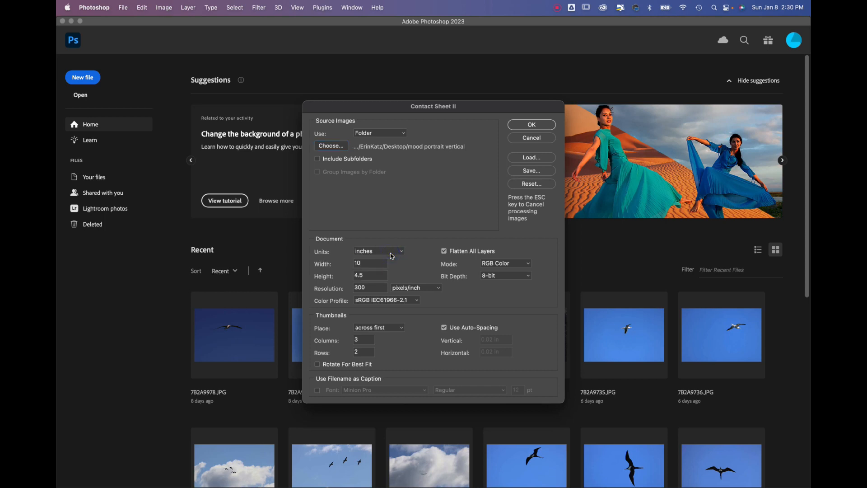
double_click(363, 263)
type("4.5")
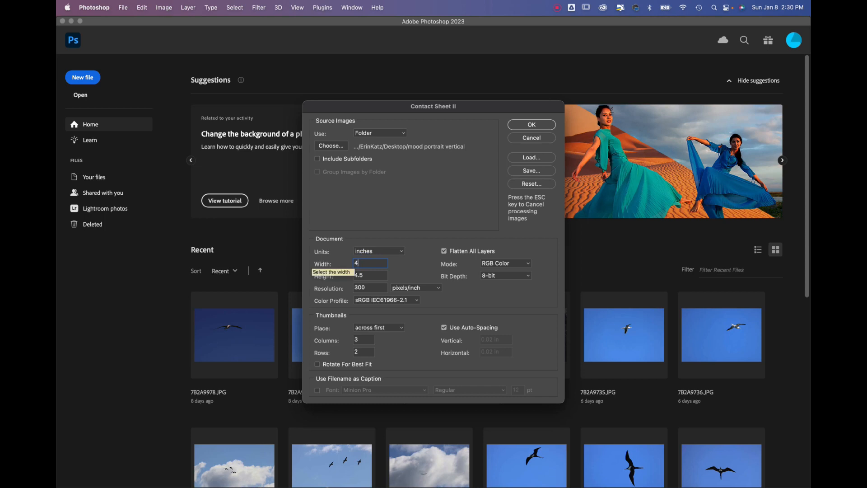
double_click(369, 276)
type("10")
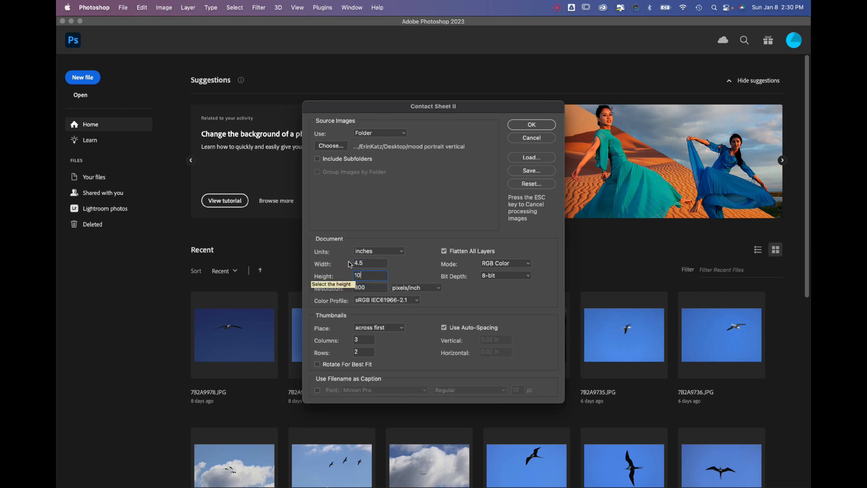
left_click(407, 217)
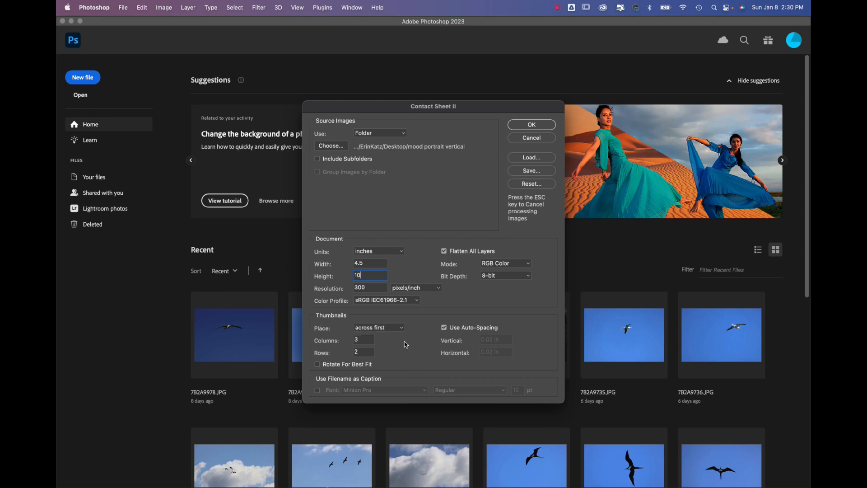
double_click(364, 340)
type("2")
double_click(362, 353)
type("3")
left_click(525, 129)
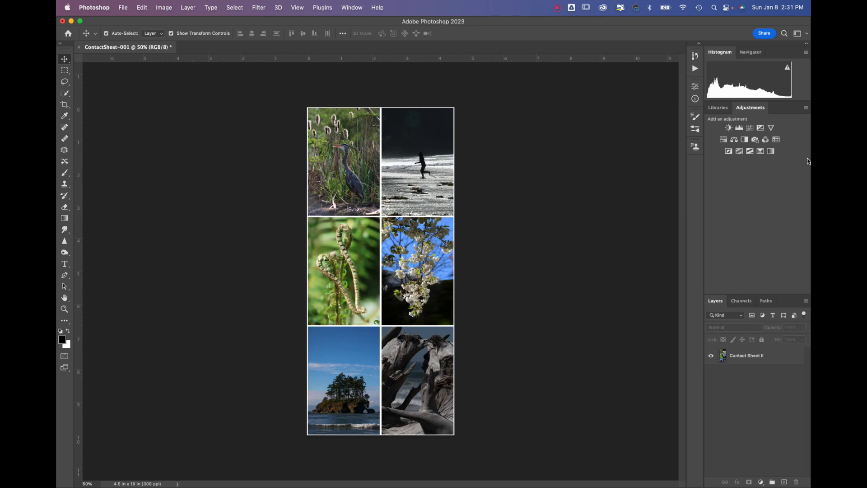
Turn the vertical contact sheet black and white with a Gradient Map adjustment layer and collapse its properties
left_click(771, 151)
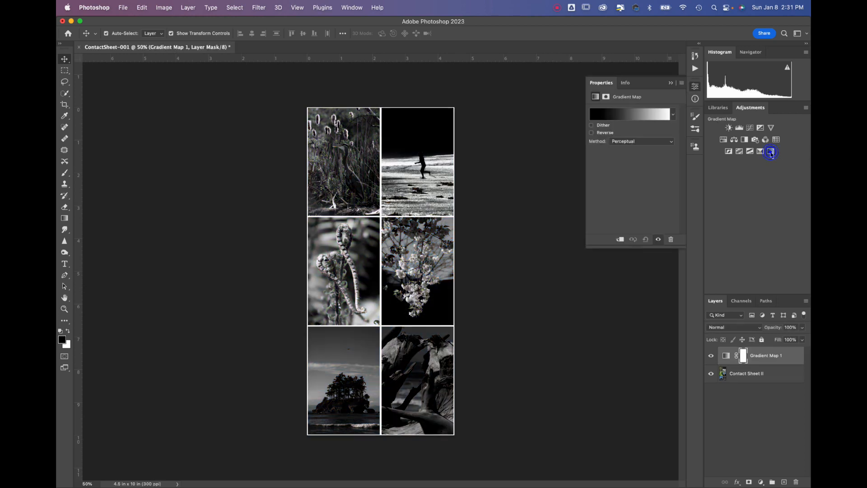
left_click(670, 83)
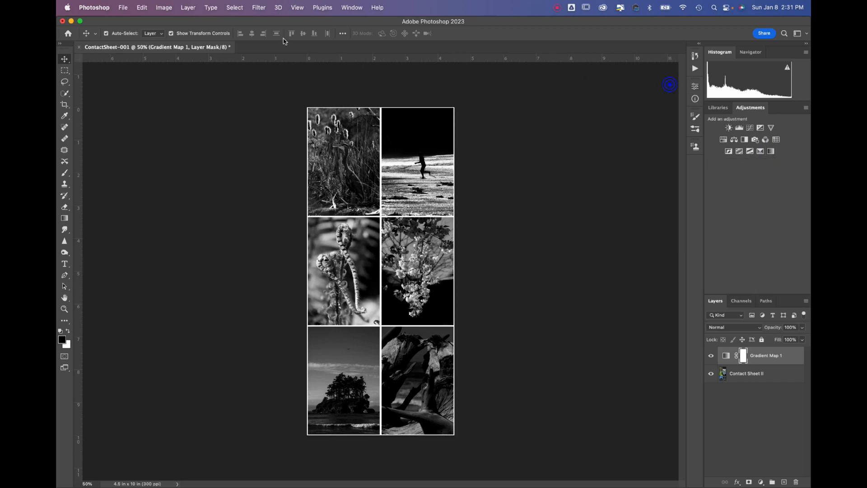
Save a JPEG copy on the computer as ContactSheet-001.jpg in the Desktop folder "mood portrait vertical", at quality 12
left_click(124, 8)
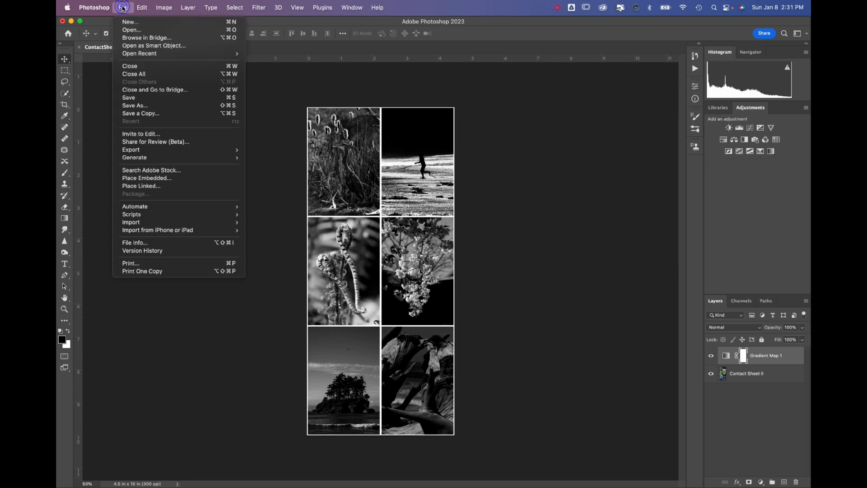
left_click(164, 114)
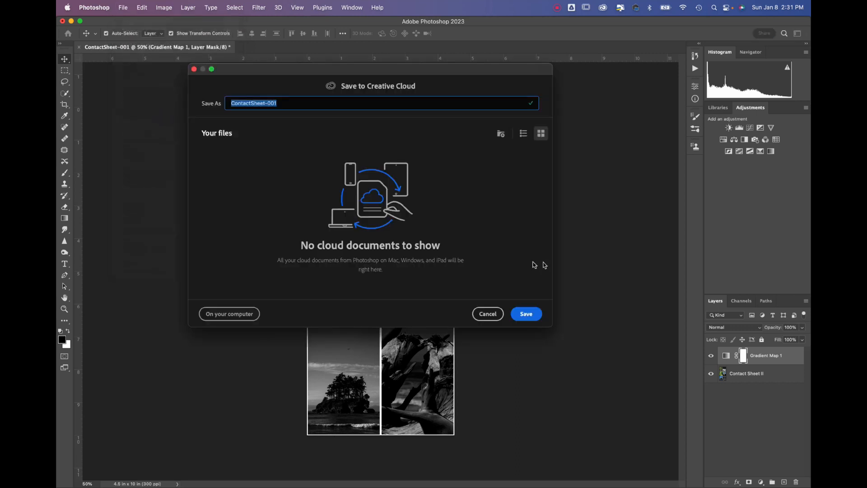
left_click(218, 314)
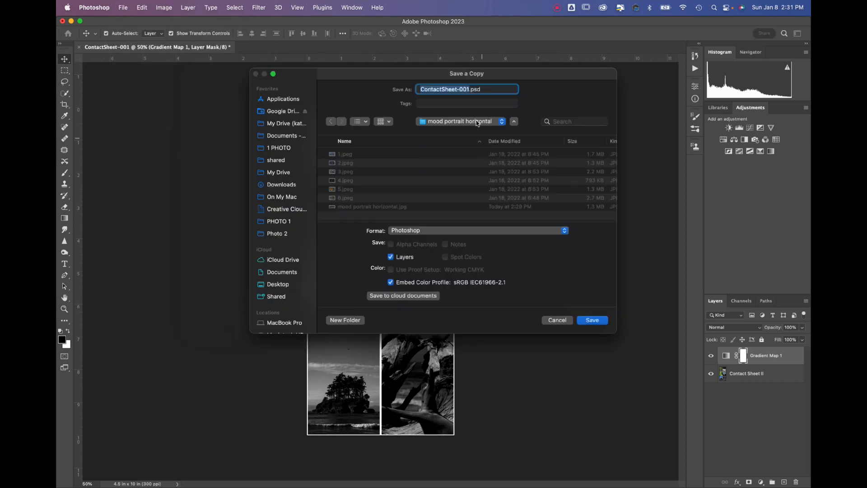
left_click(475, 121)
left_click(474, 134)
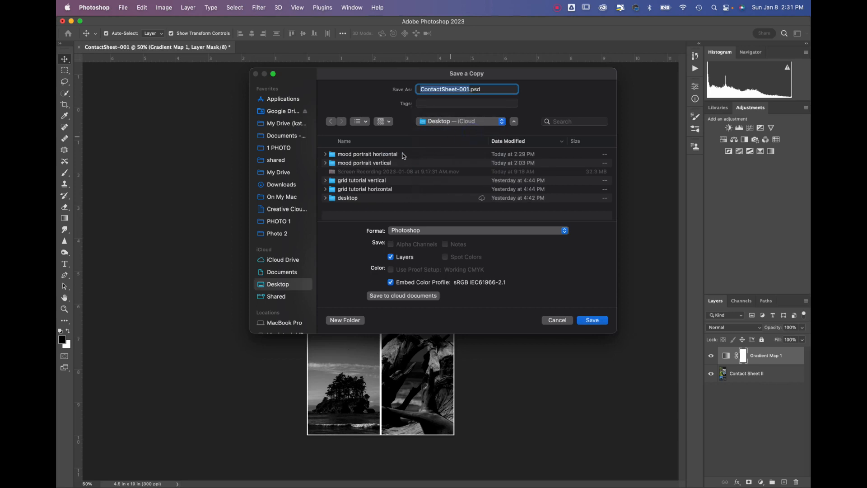
double_click(377, 163)
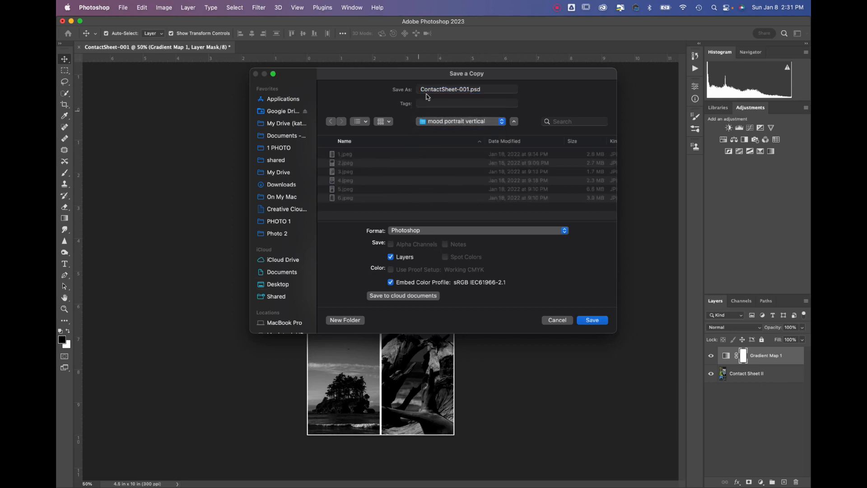
left_click(422, 231)
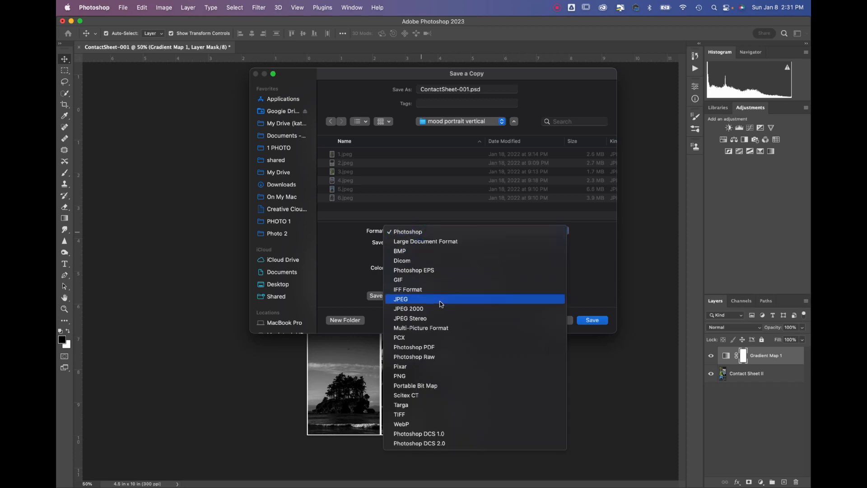
left_click(441, 303)
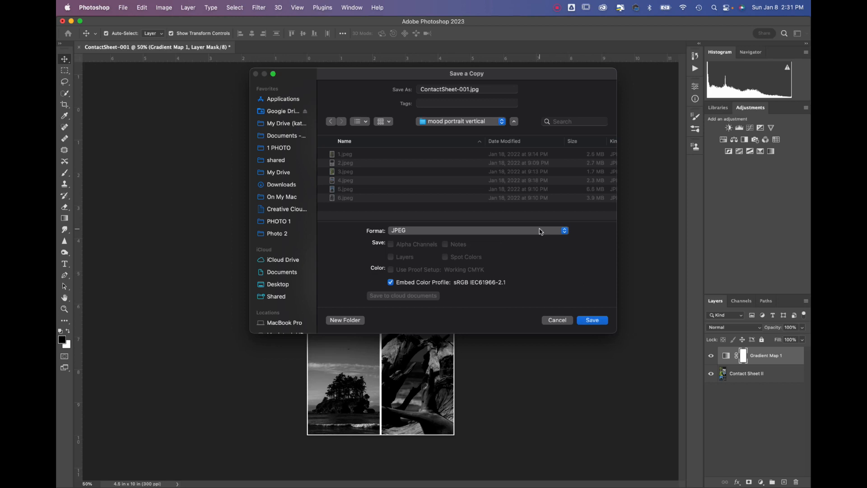
left_click(593, 320)
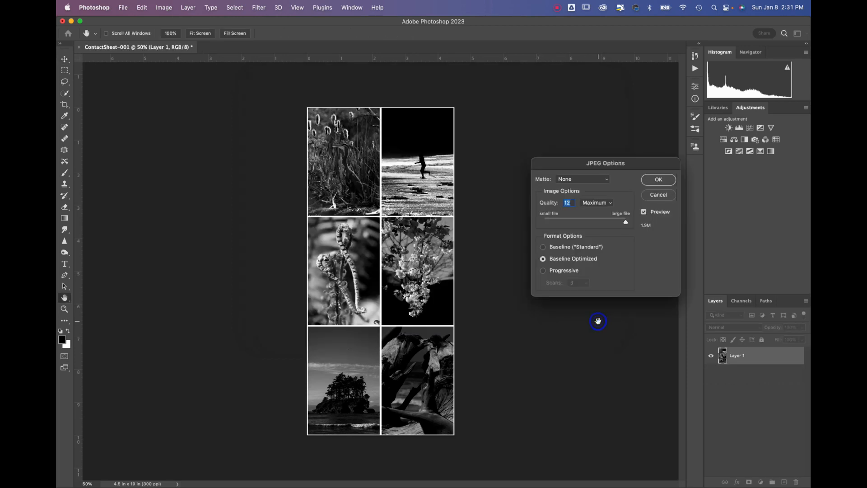
left_click(625, 222)
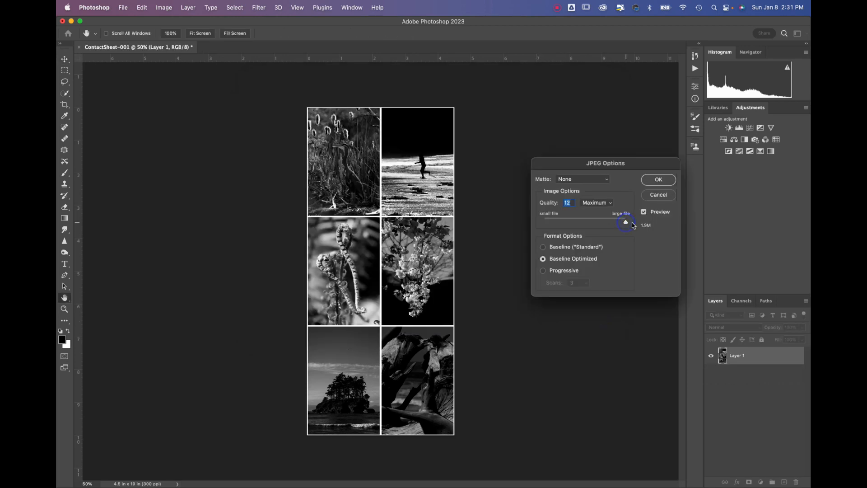
left_click(659, 180)
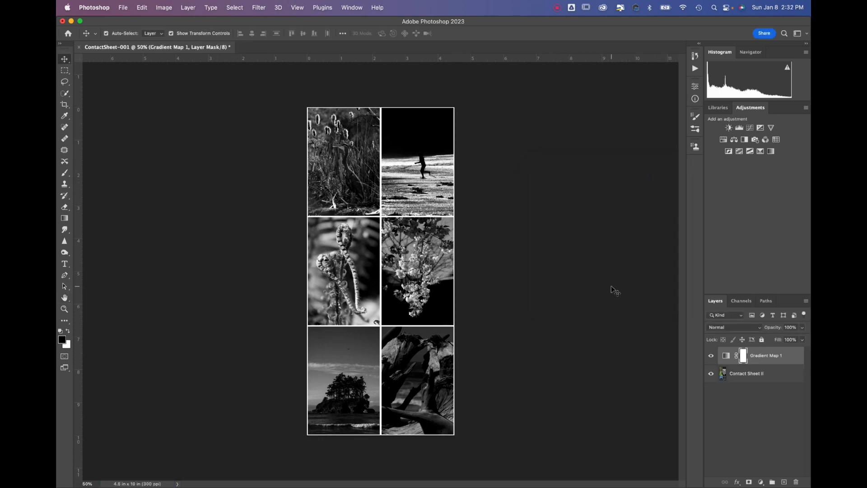